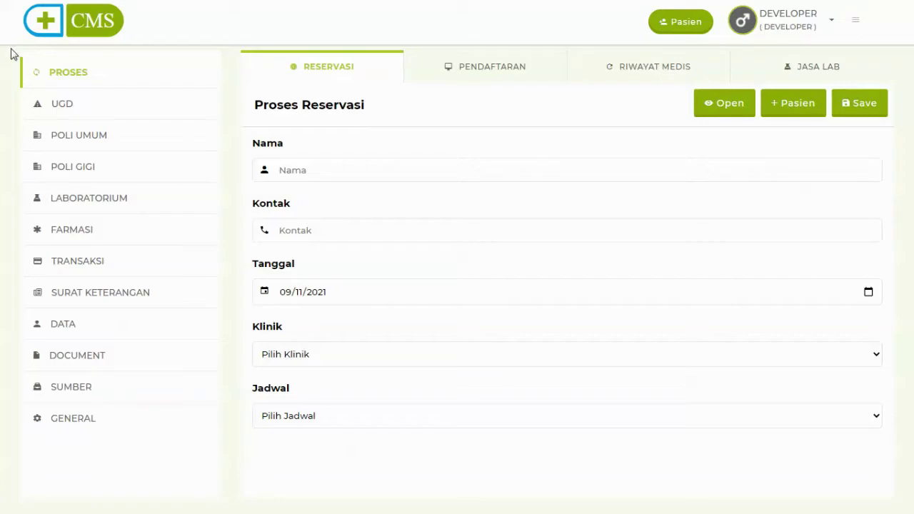
Step: Open the Poli Umum request queue for clinic Poly Umum 1 and schedule Sore ( 17:00:00 s.d 21:00:00 )
drag(10, 48, 233, 513)
click(112, 144)
click(114, 146)
click(113, 146)
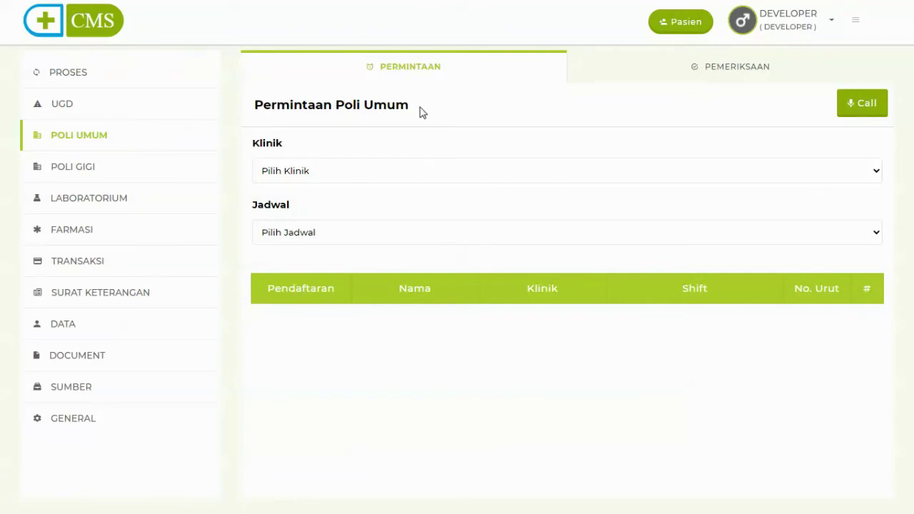
click(394, 171)
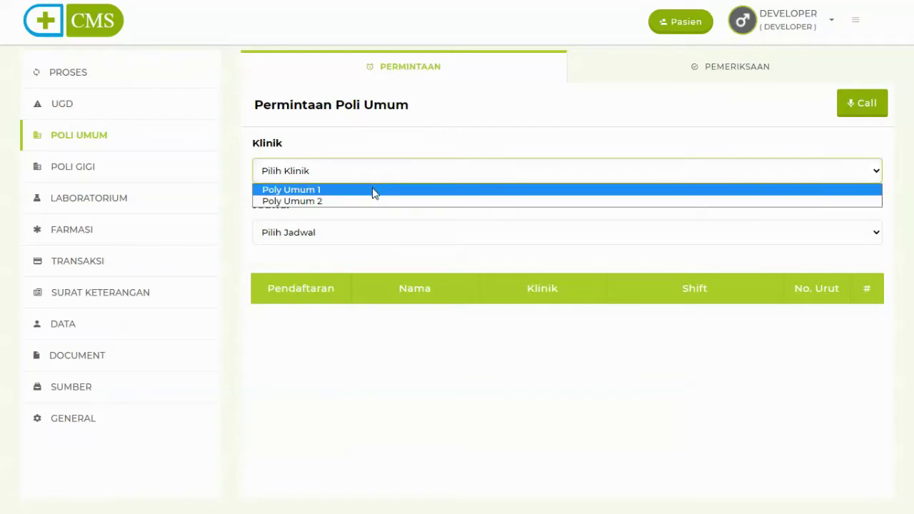
click(372, 191)
click(359, 236)
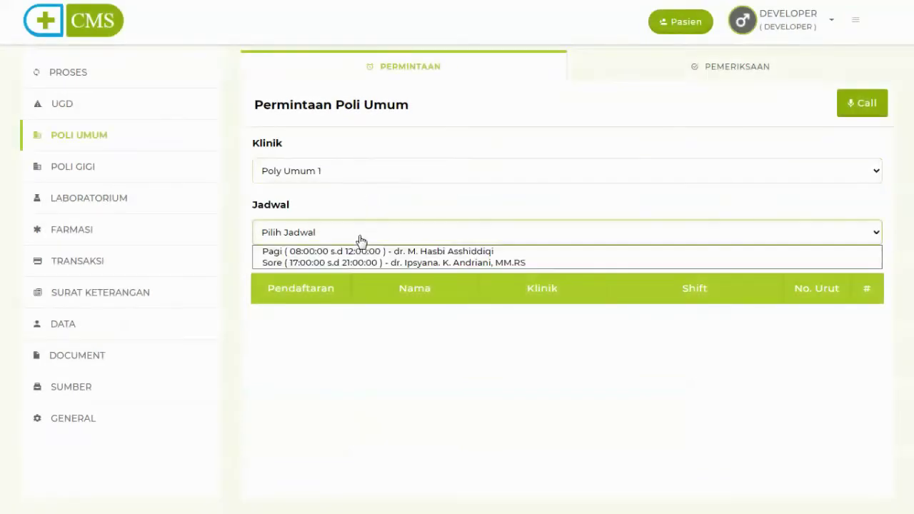
click(353, 263)
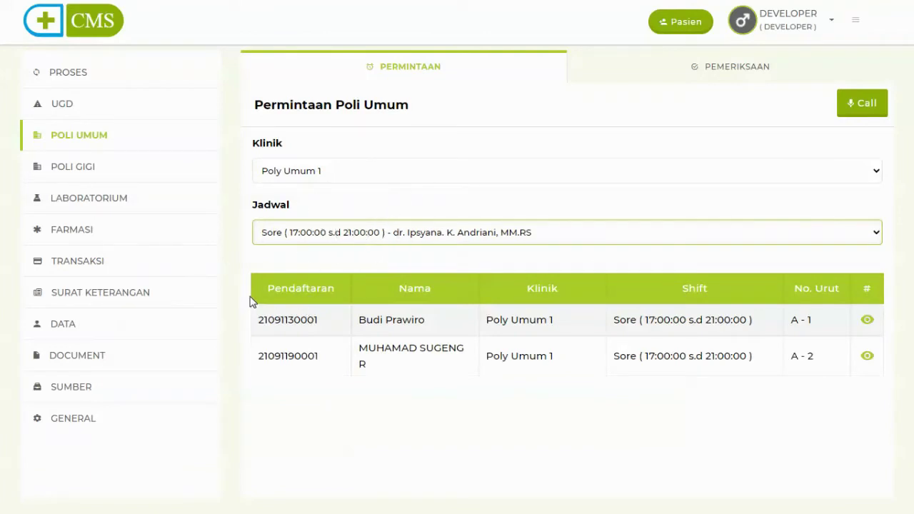
key(Print)
drag(246, 263, 895, 376)
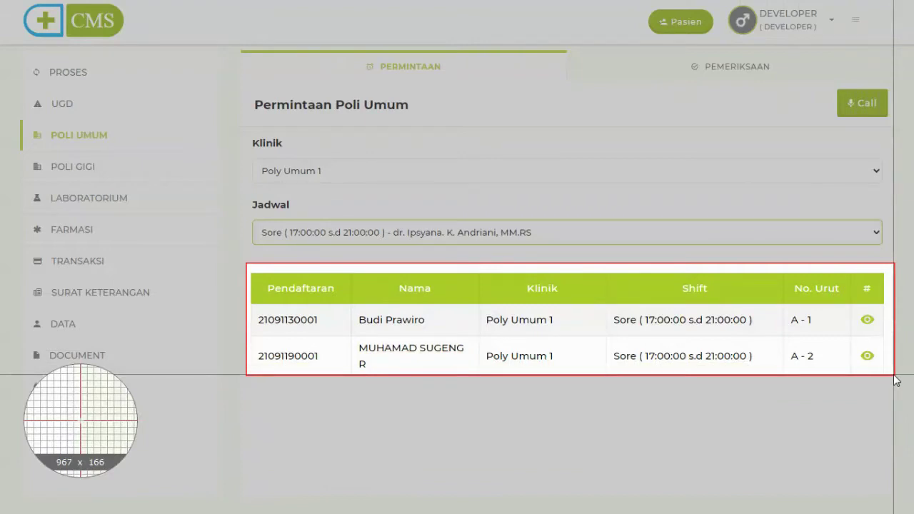
drag(895, 376, 895, 376)
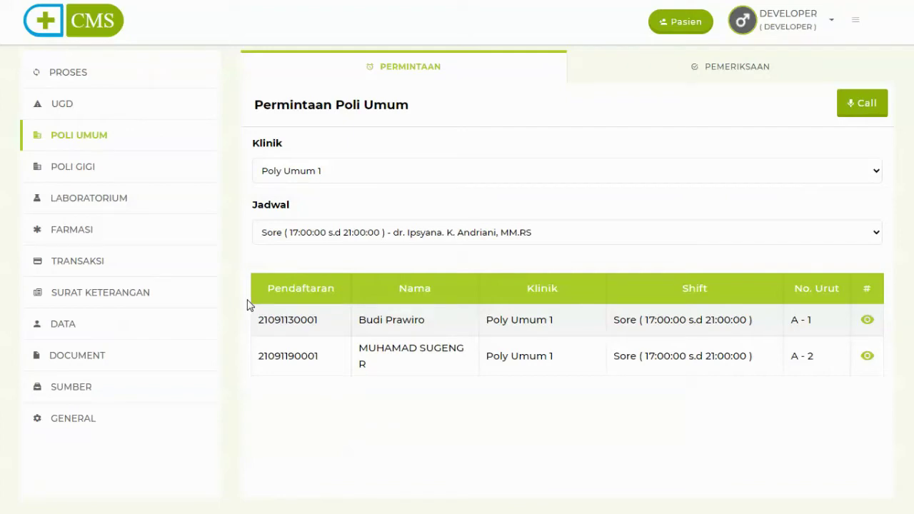
key(ctrl+Print)
drag(247, 300, 889, 339)
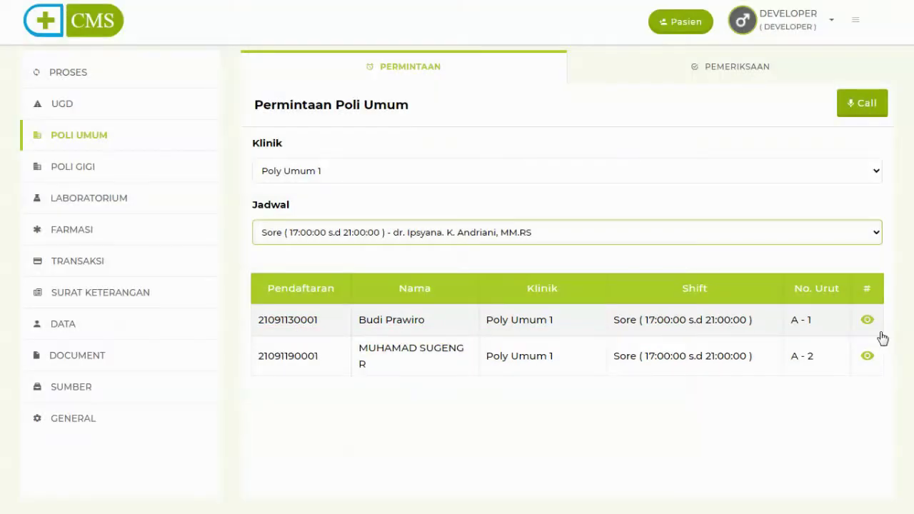
Step: Open the medical history document of the patient with queue number A - 1
click(868, 324)
click(870, 325)
click(876, 327)
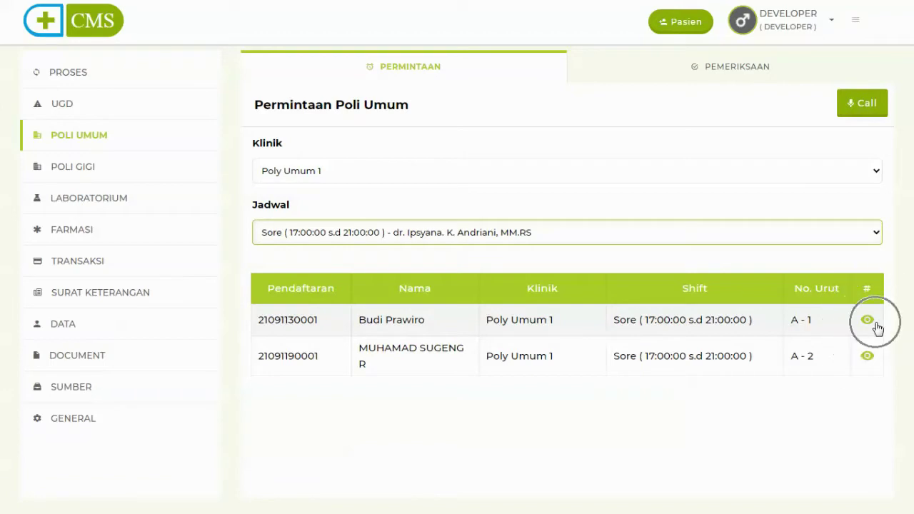
click(869, 325)
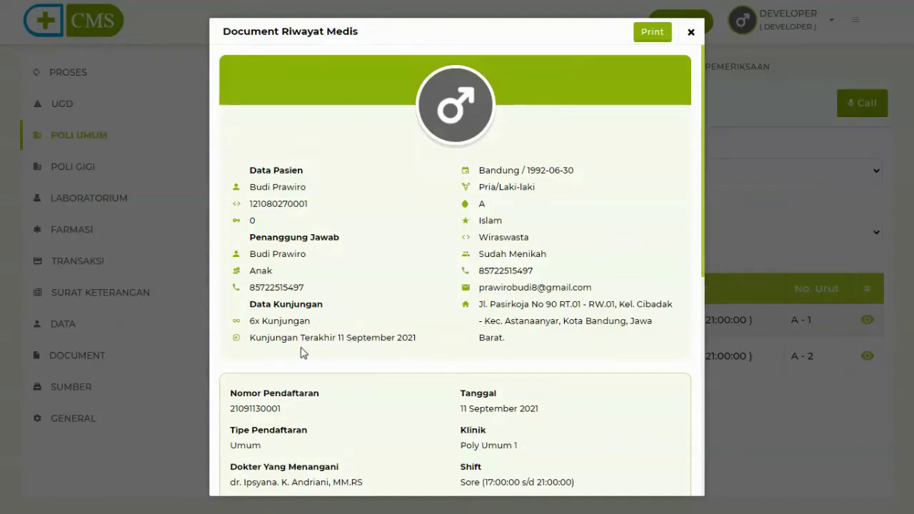
Step: Examine the patient data, registration details and Riwayat Medis table in the medical history document, and close it
scroll(303, 351, down, 2)
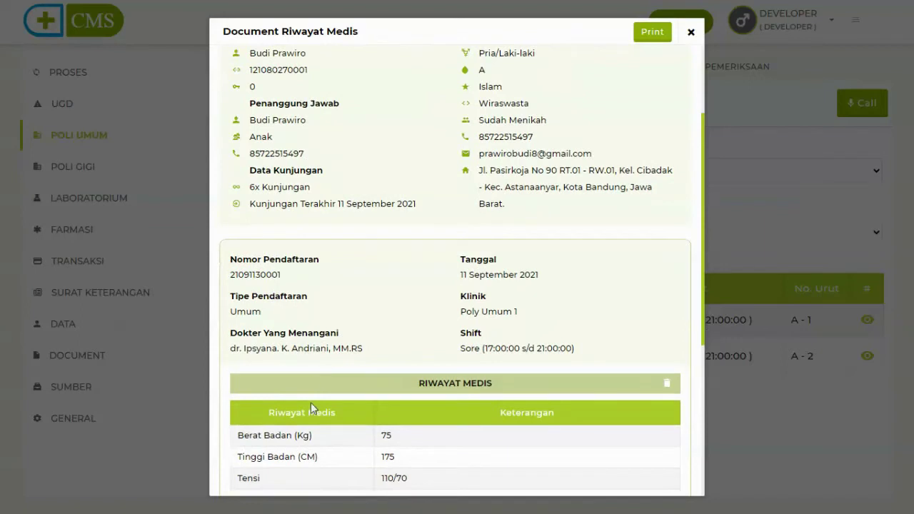
scroll(314, 406, down, 4)
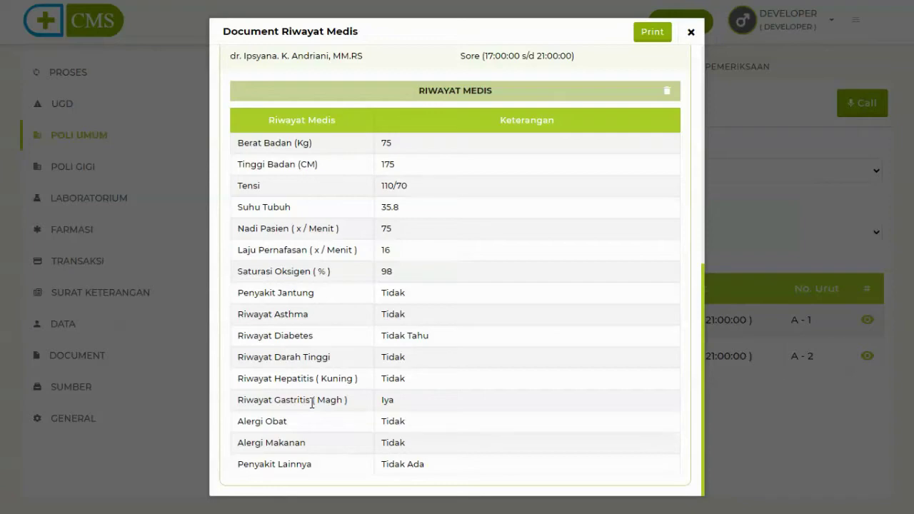
scroll(312, 404, up, 6)
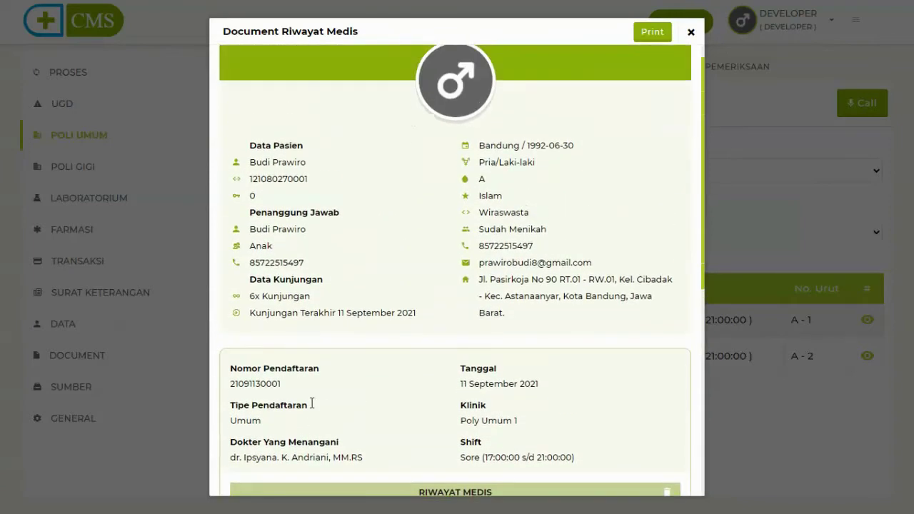
scroll(312, 403, down, 6)
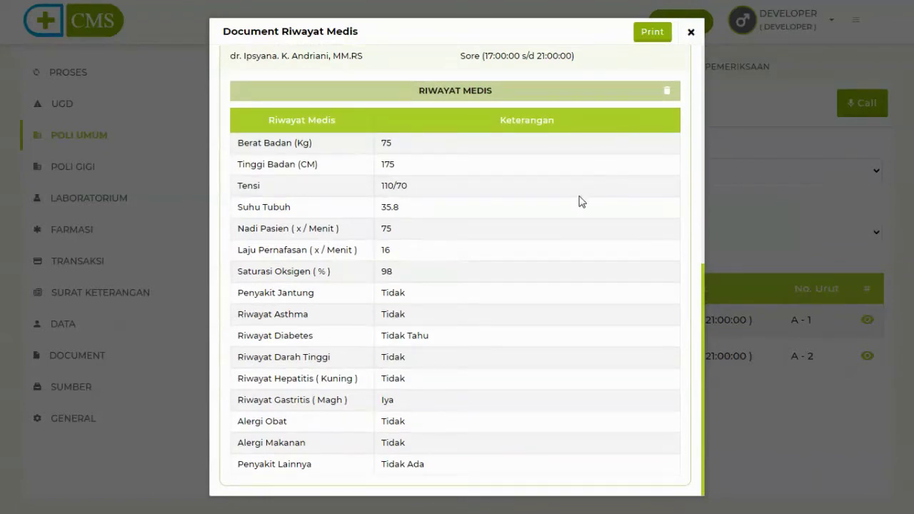
scroll(582, 202, up, 6)
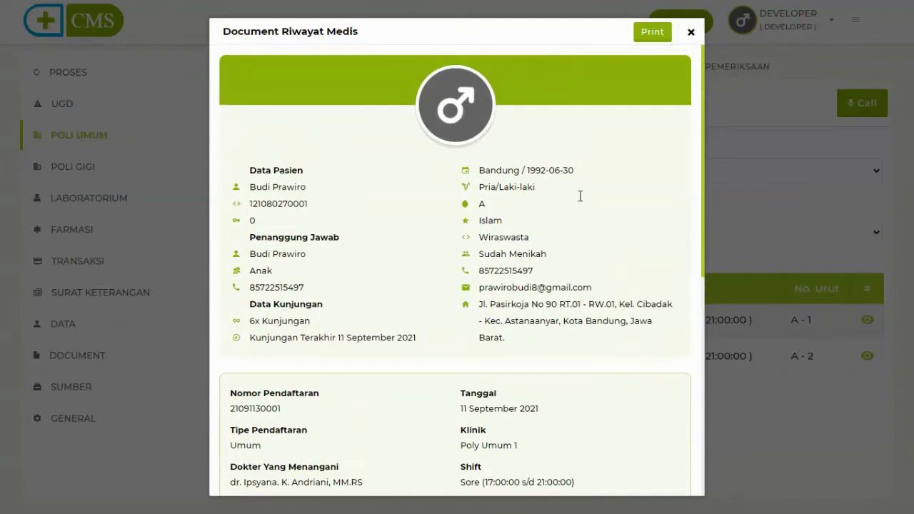
scroll(579, 198, down, 6)
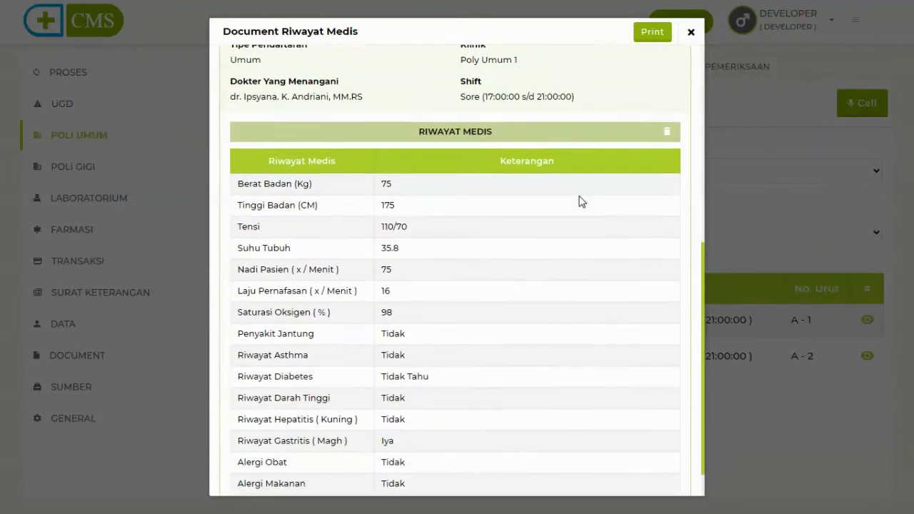
scroll(580, 202, up, 6)
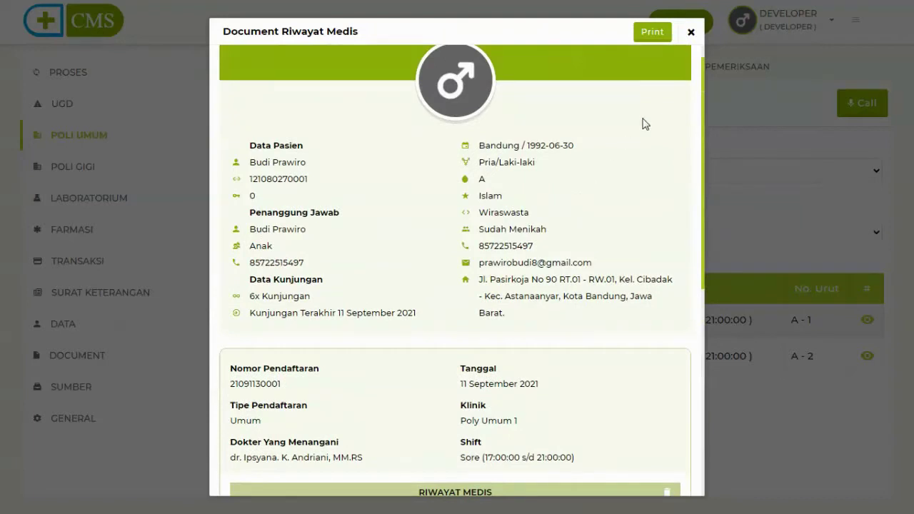
click(691, 34)
click(691, 35)
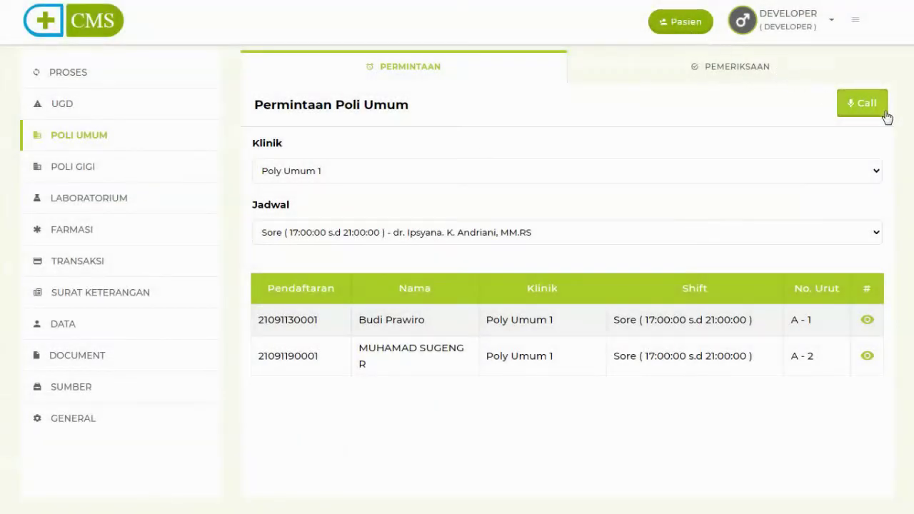
Step: Call the first waiting patient in the Poly Umum 1 queue for examination
click(865, 105)
click(864, 105)
click(872, 113)
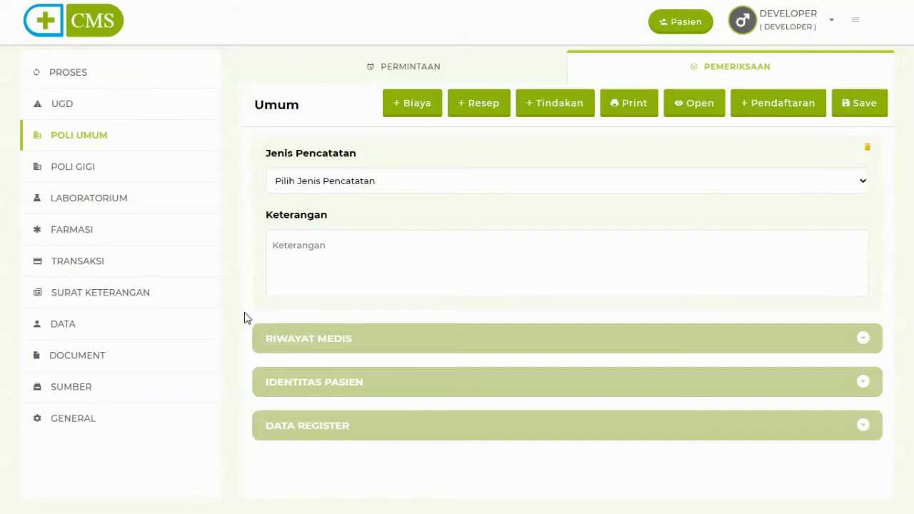
Step: Examine the Identitas Pasien, Data Register and Riwayat Medis sections of the called patient's examination form, and collapse them
drag(245, 313, 890, 490)
click(346, 338)
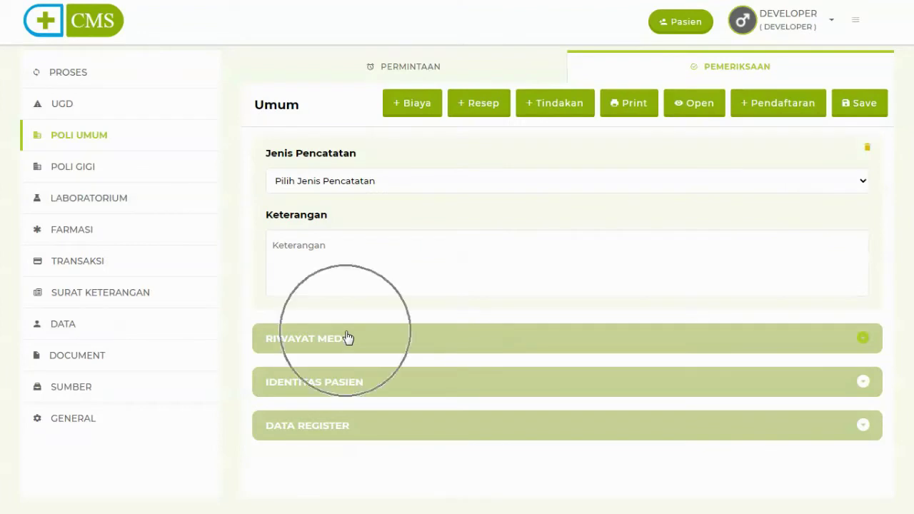
click(346, 427)
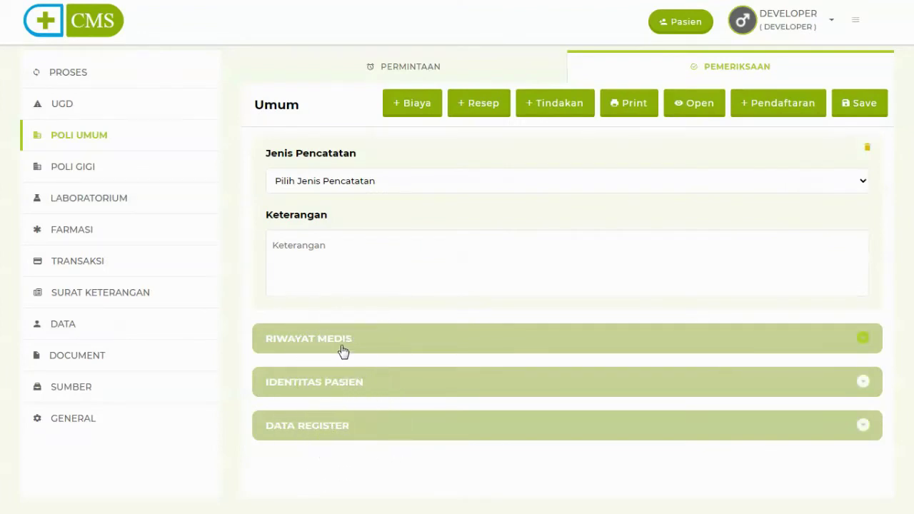
click(347, 381)
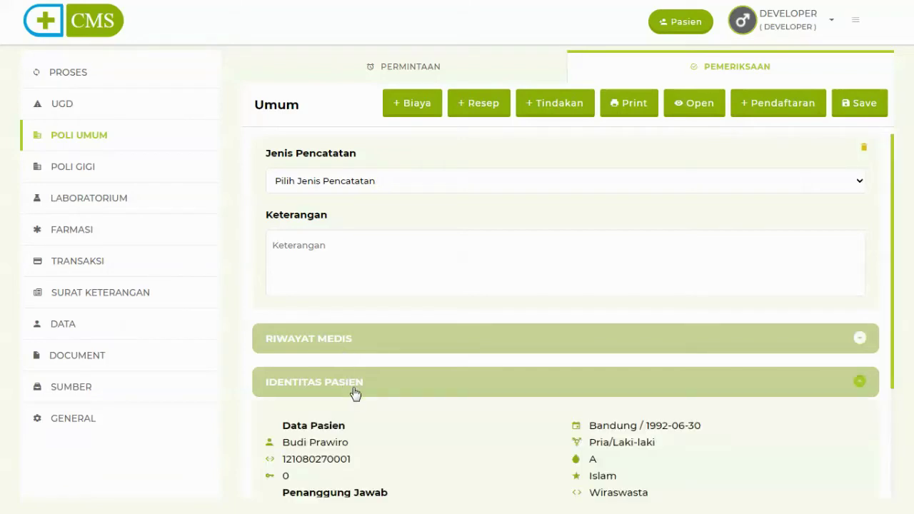
scroll(355, 393, down, 3)
click(311, 470)
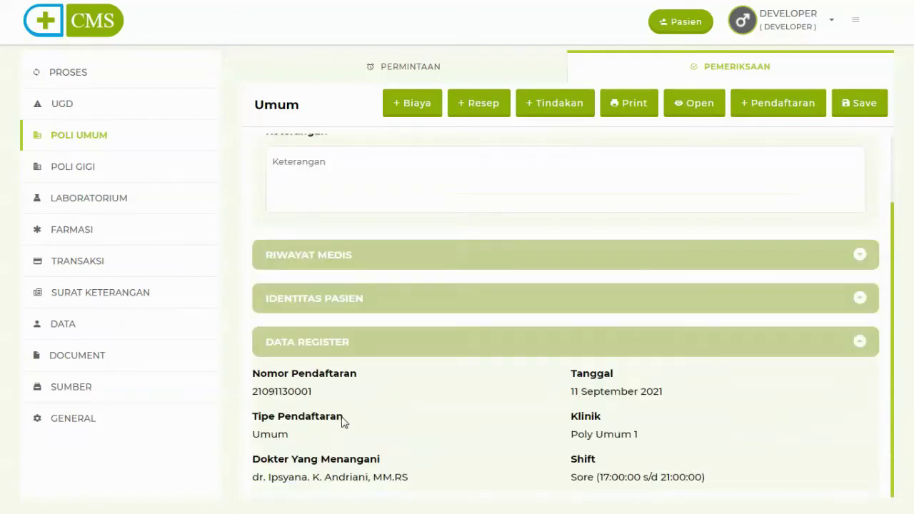
scroll(326, 350, up, 1)
click(322, 327)
scroll(343, 363, down, 3)
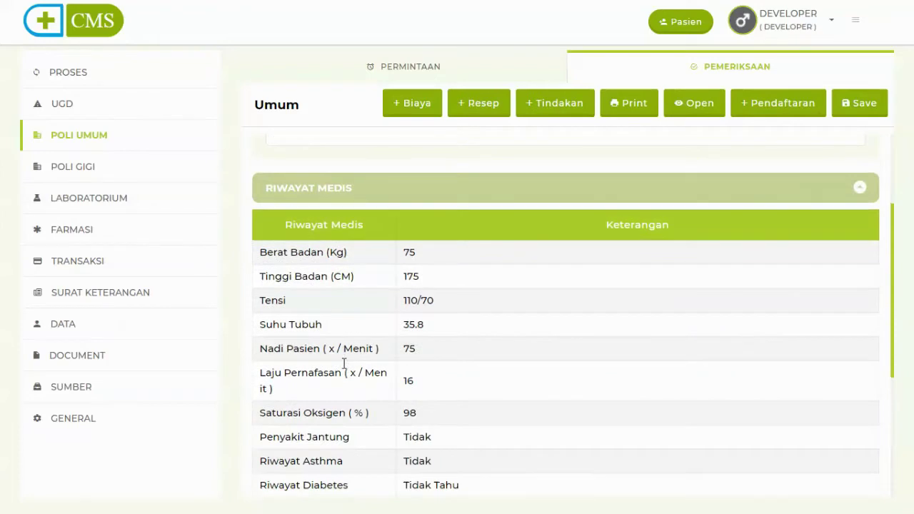
scroll(343, 369, down, 2)
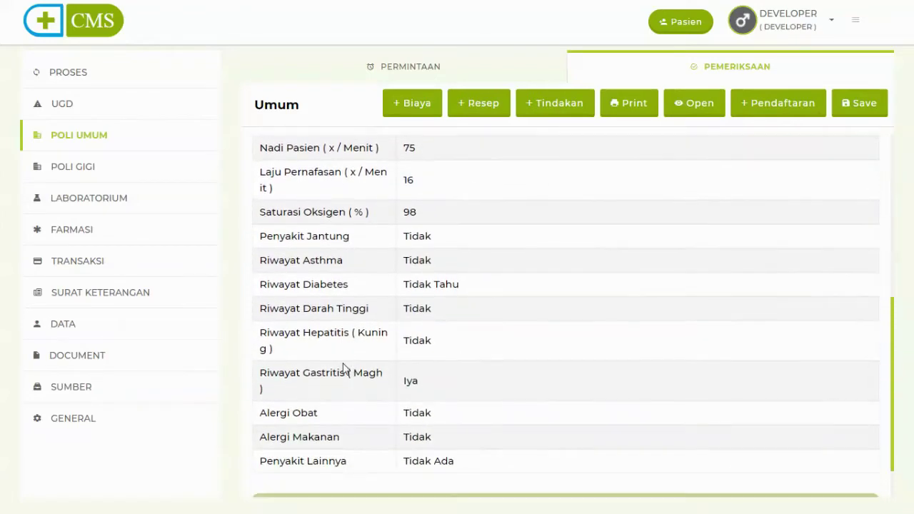
scroll(343, 368, up, 3)
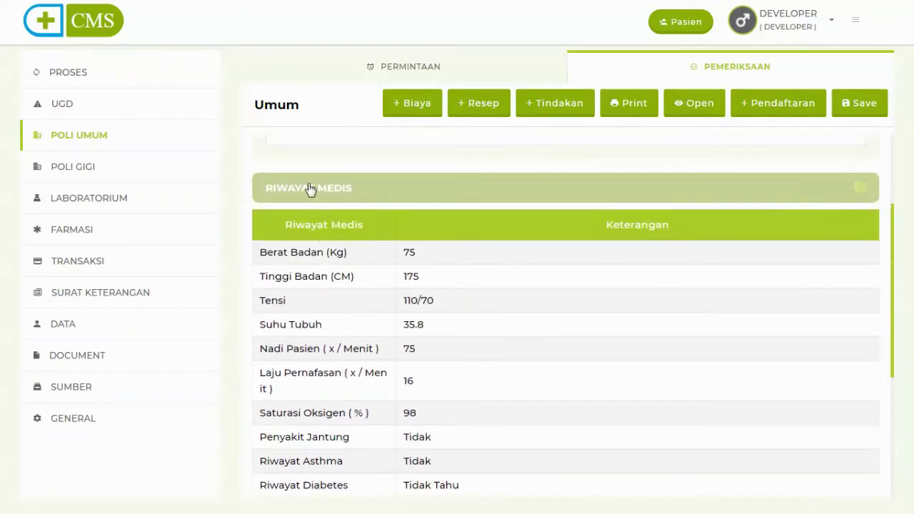
scroll(314, 218, down, 1)
click(316, 199)
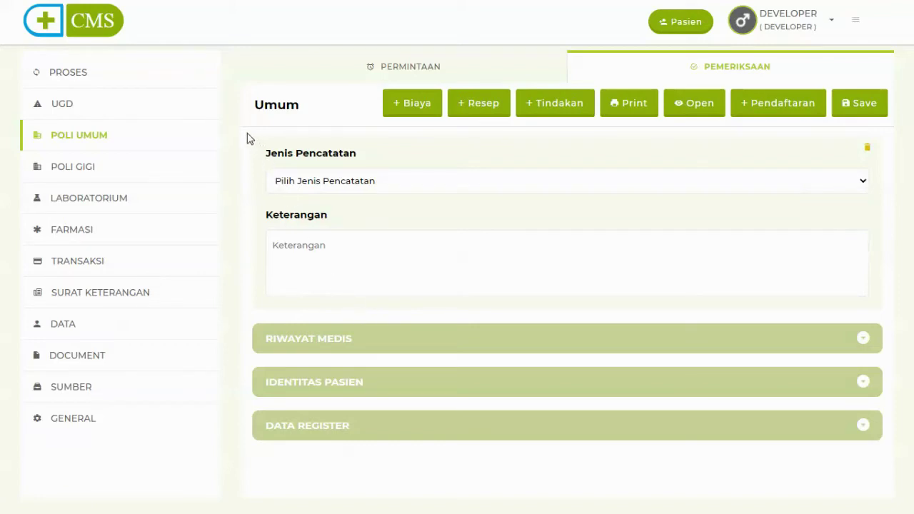
Step: Look through the available Jenis Pencatatan options for the examination record
key(Print)
drag(247, 133, 894, 320)
click(389, 184)
click(393, 267)
click(426, 185)
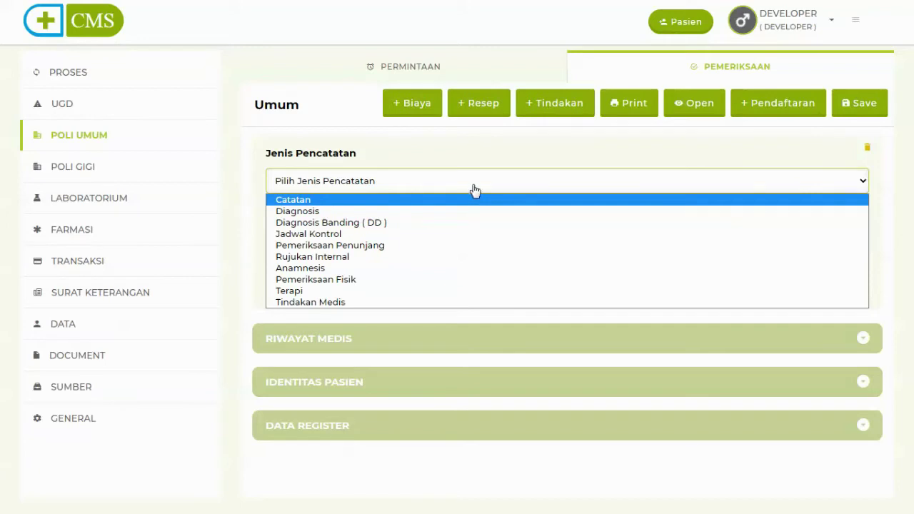
click(473, 197)
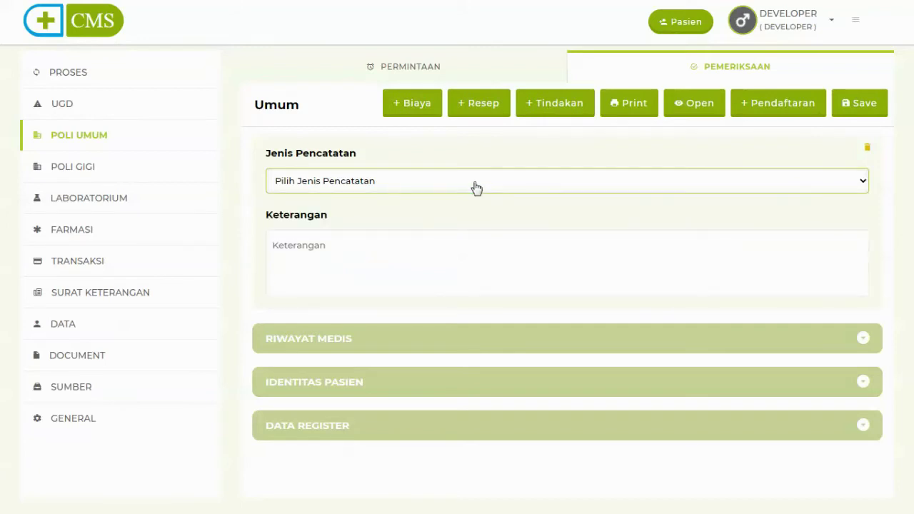
click(476, 187)
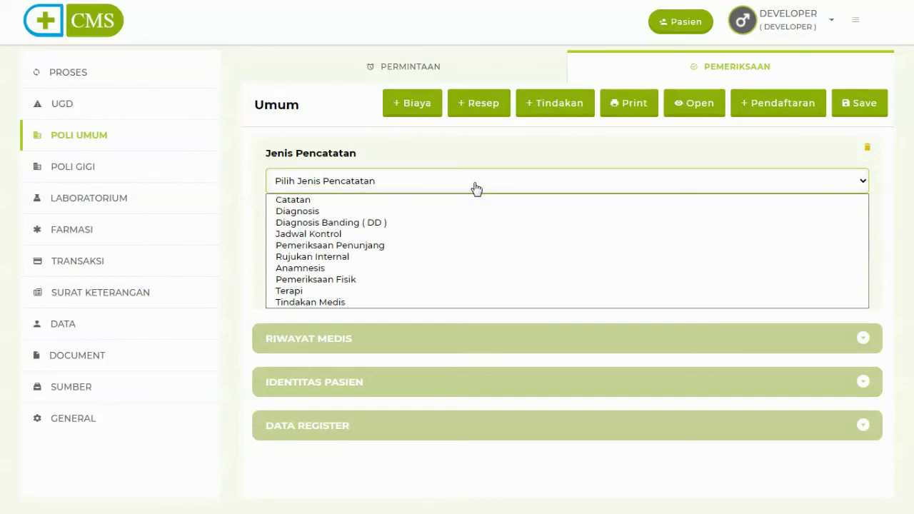
click(476, 187)
Step: Record the Diagnosis "A042 - Enteroinvasive Escherichia coli infection" for the patient and save the entry
click(476, 187)
click(370, 211)
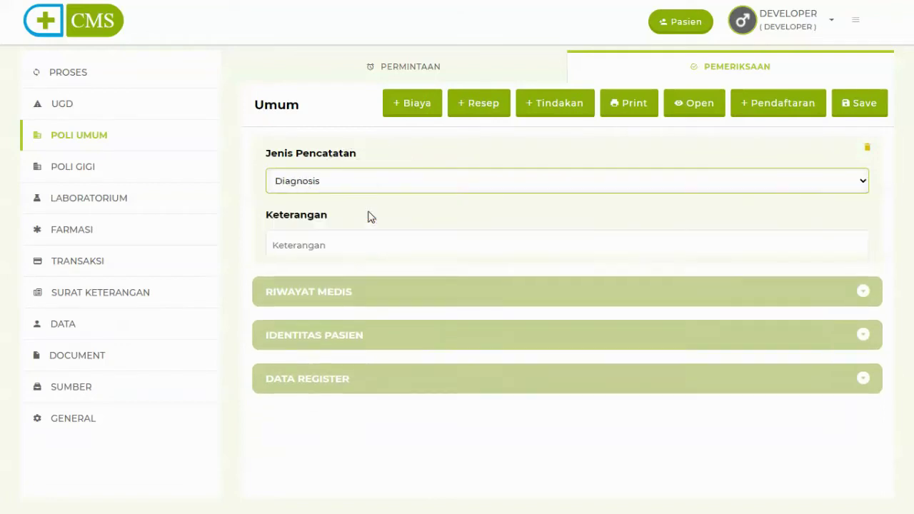
click(345, 242)
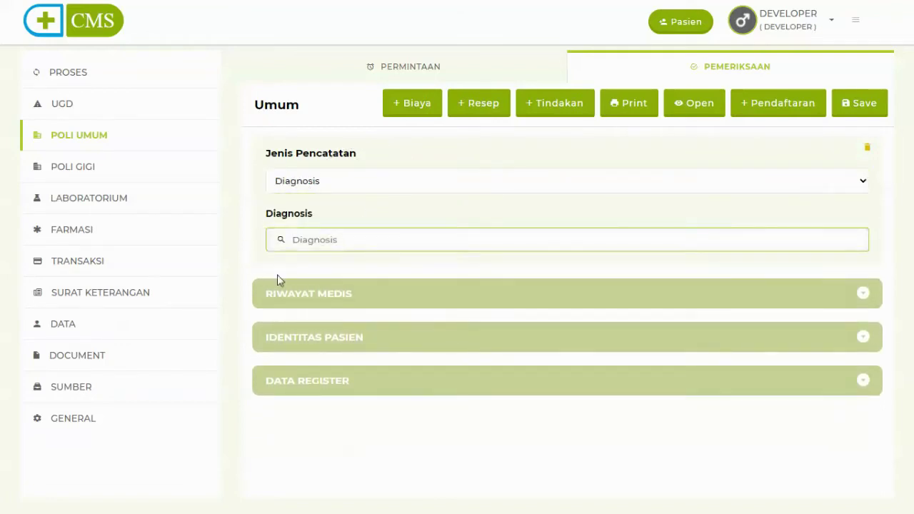
click(308, 241)
text(A042)
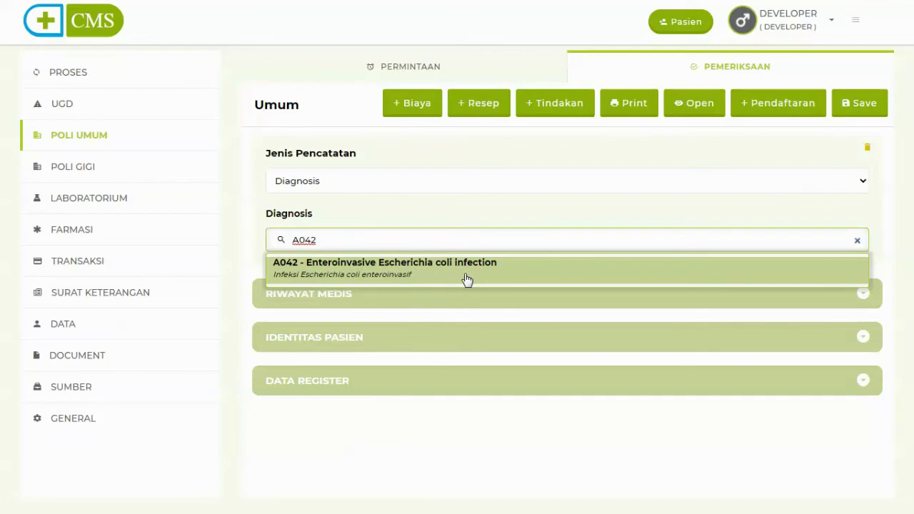
key(ctrl)
key(ctrl)
click(506, 276)
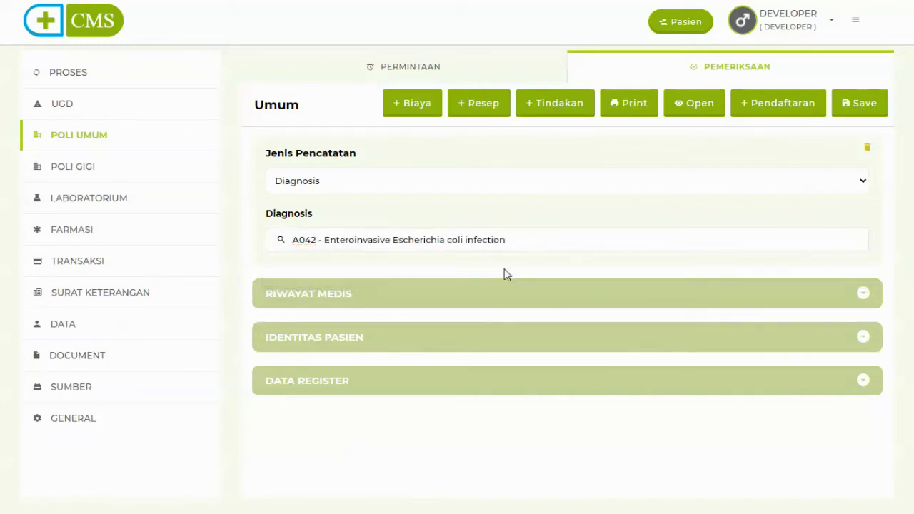
key(ctrl)
key(ctrl)
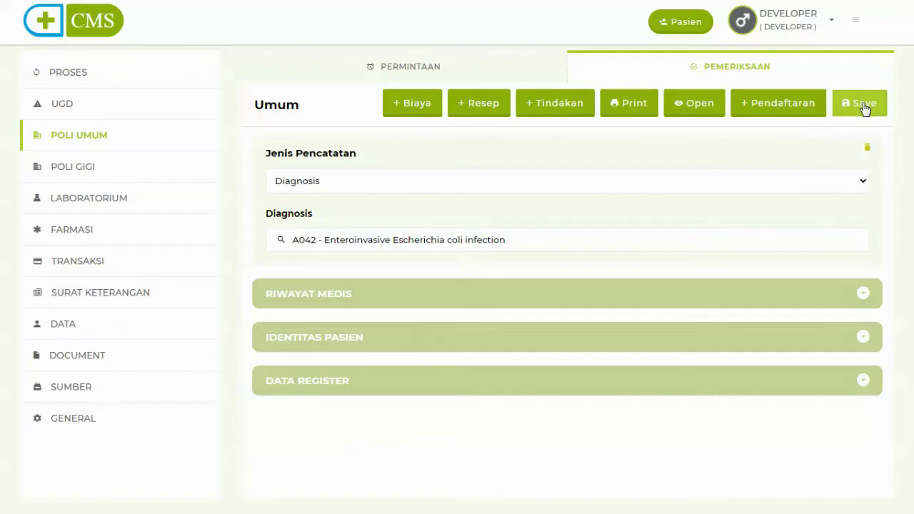
click(863, 107)
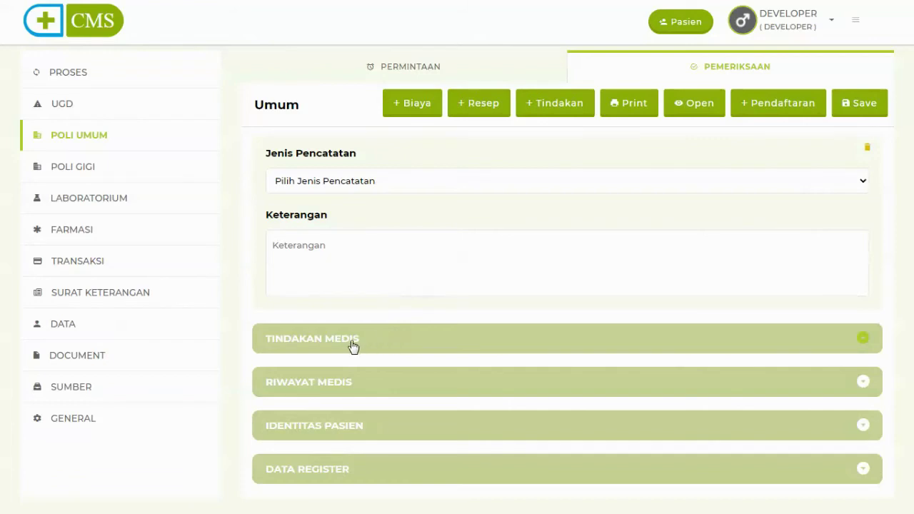
Step: Change the saved Diagnosis under Tindakan Medis to "A043 - Enterohemorrhagic Escherichia coli infection"
click(408, 347)
click(409, 347)
click(409, 348)
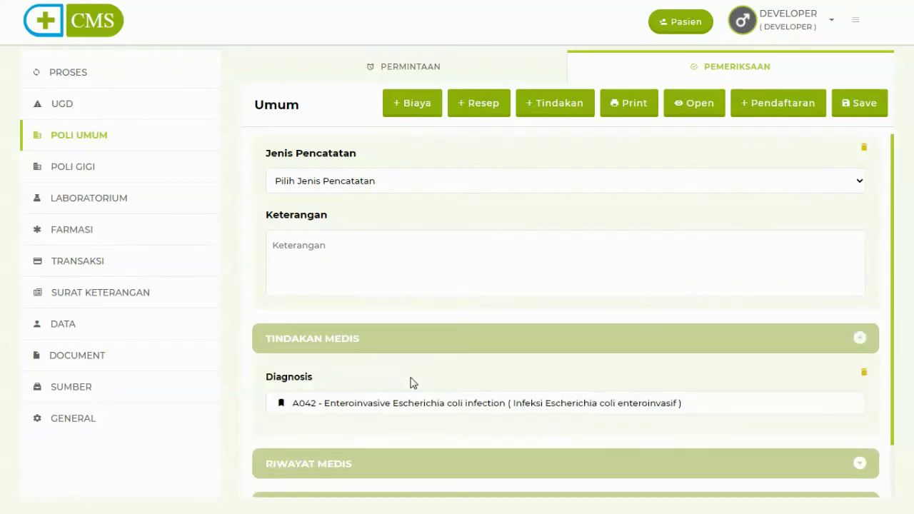
scroll(409, 380, down, 1)
click(419, 340)
click(419, 340)
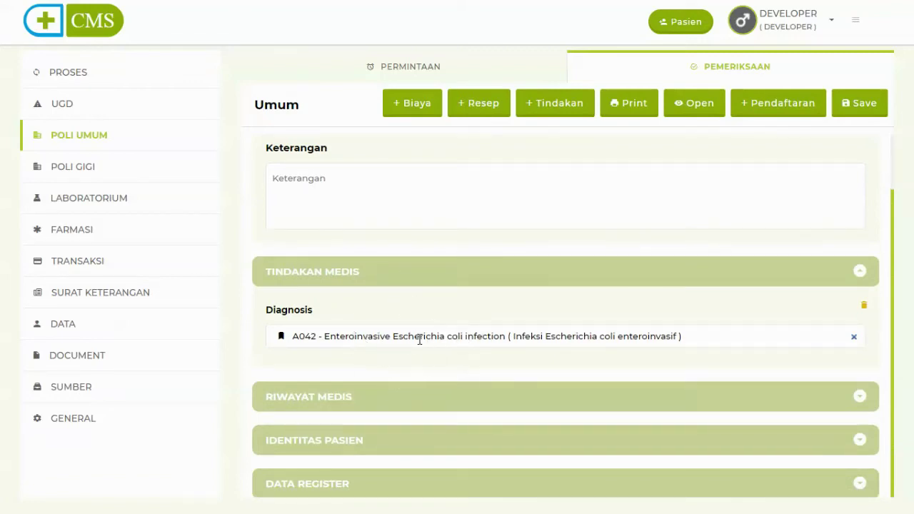
click(419, 340)
click(698, 334)
key(ctrl+a)
key(BackSpace)
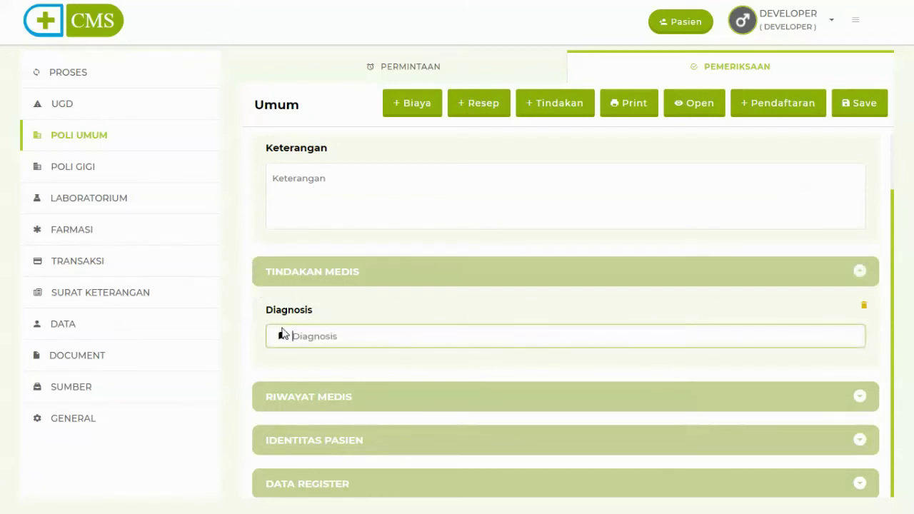
text(A043)
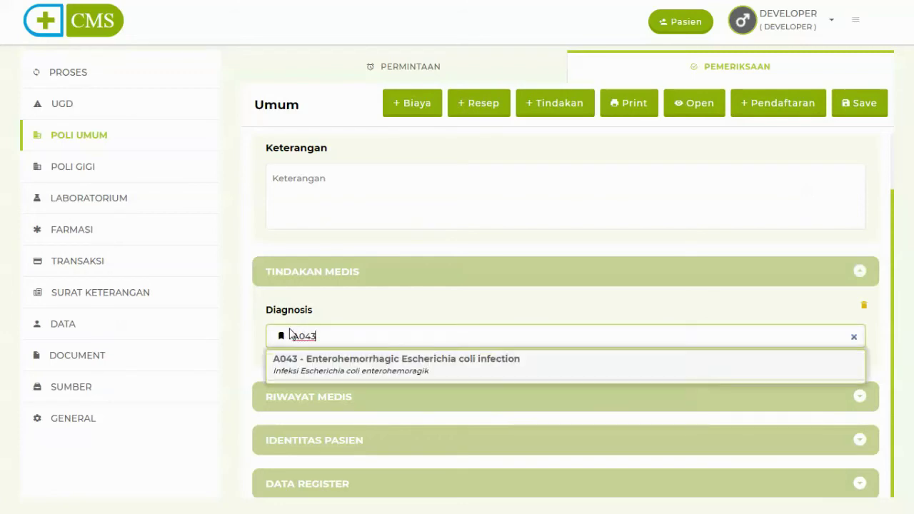
click(387, 371)
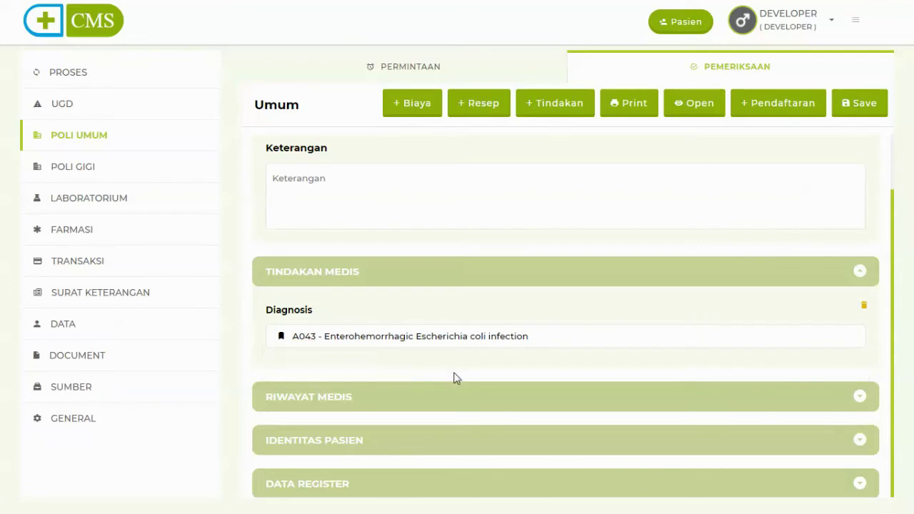
Step: Delete the empty Jenis Pencatatan entry and save the edited diagnosis
scroll(479, 379, up, 1)
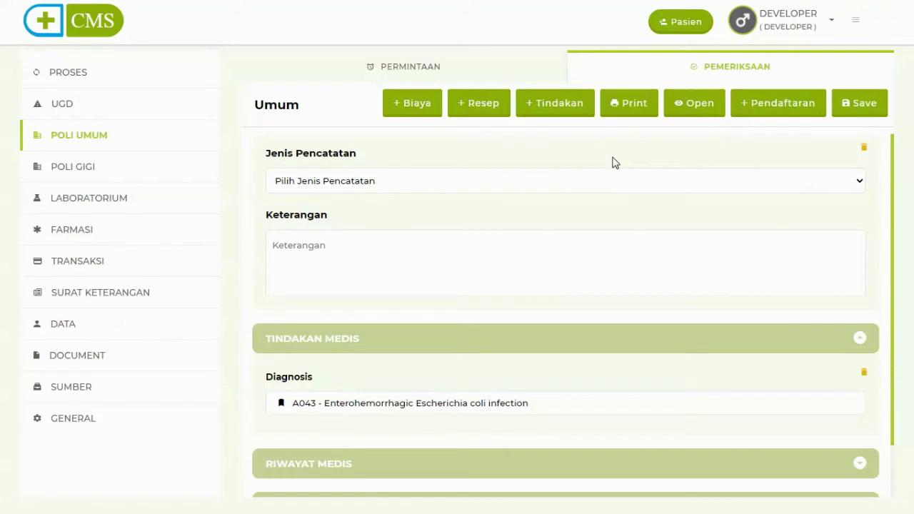
click(862, 152)
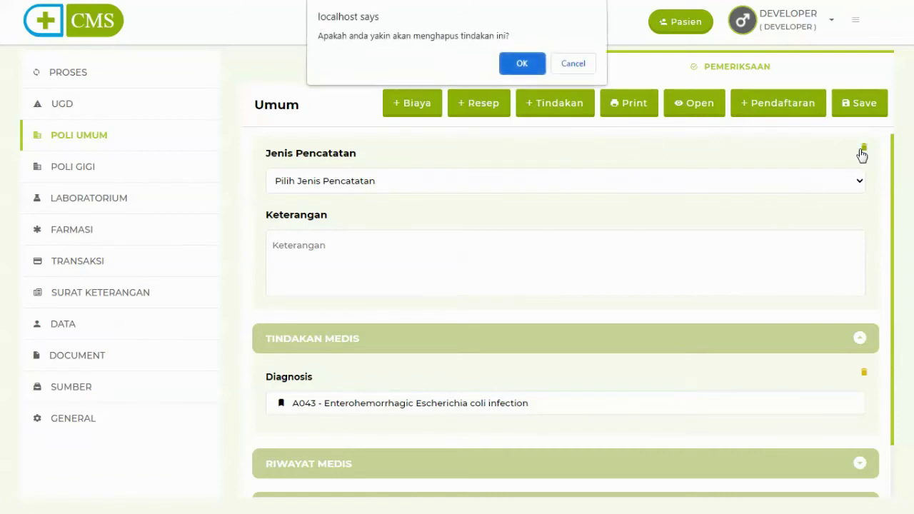
click(521, 64)
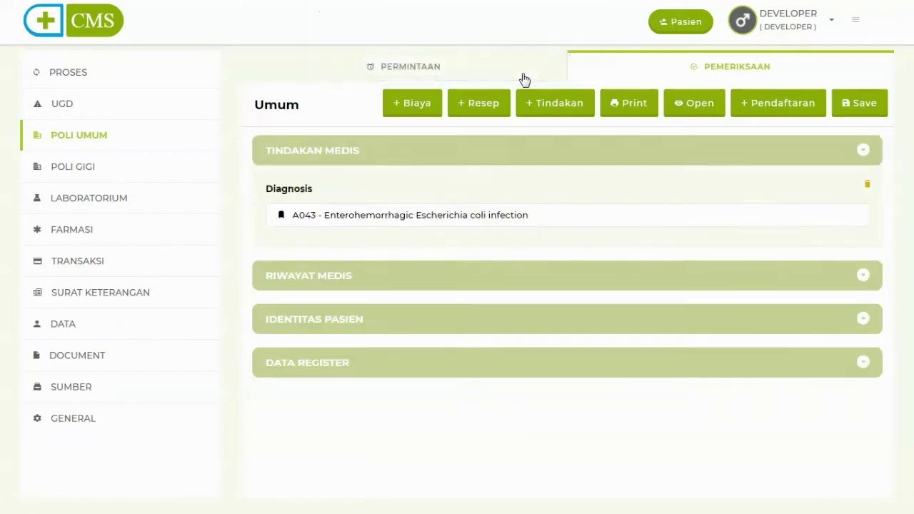
click(839, 113)
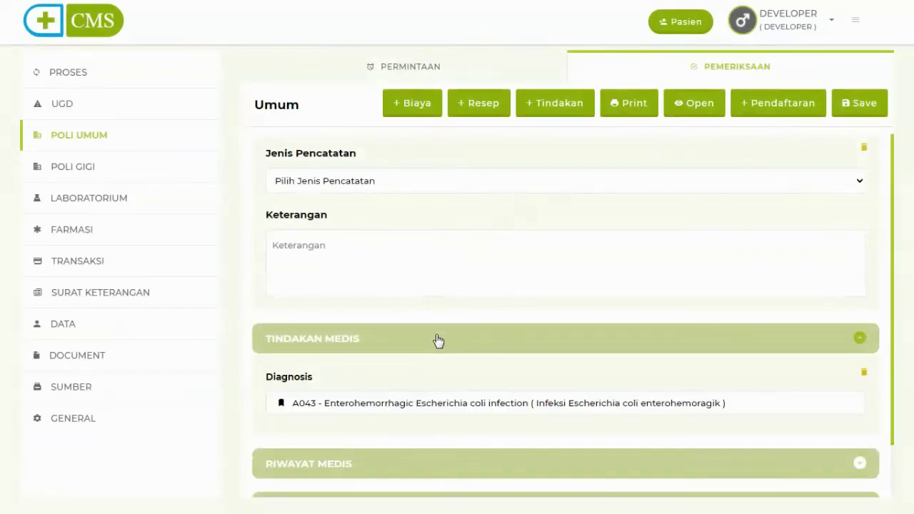
Step: Delete the A043 Diagnosis entry from Tindakan Medis, confirming the deletion, and display the section again
scroll(436, 341, down, 1)
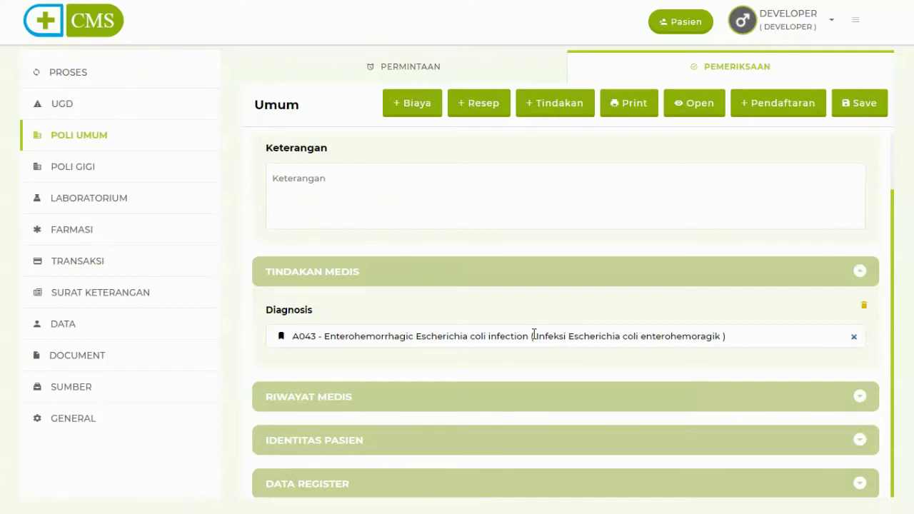
click(868, 319)
click(865, 307)
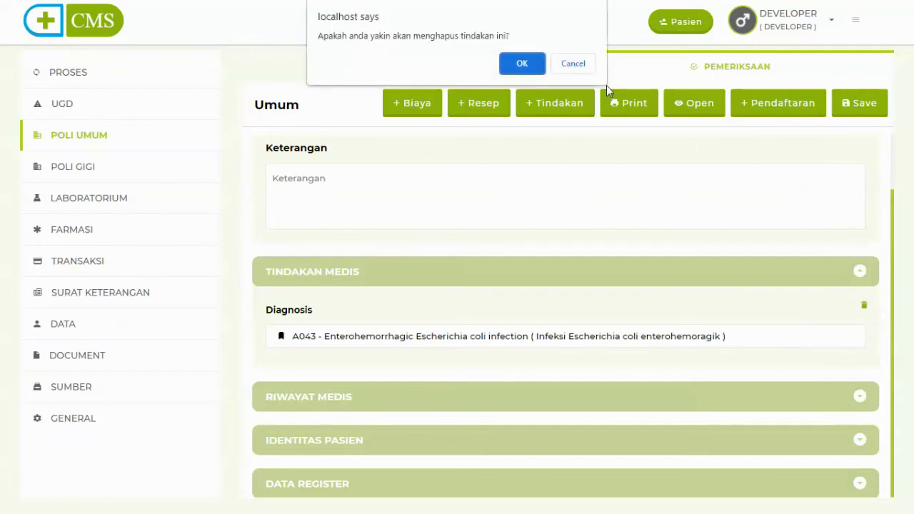
click(522, 63)
click(324, 339)
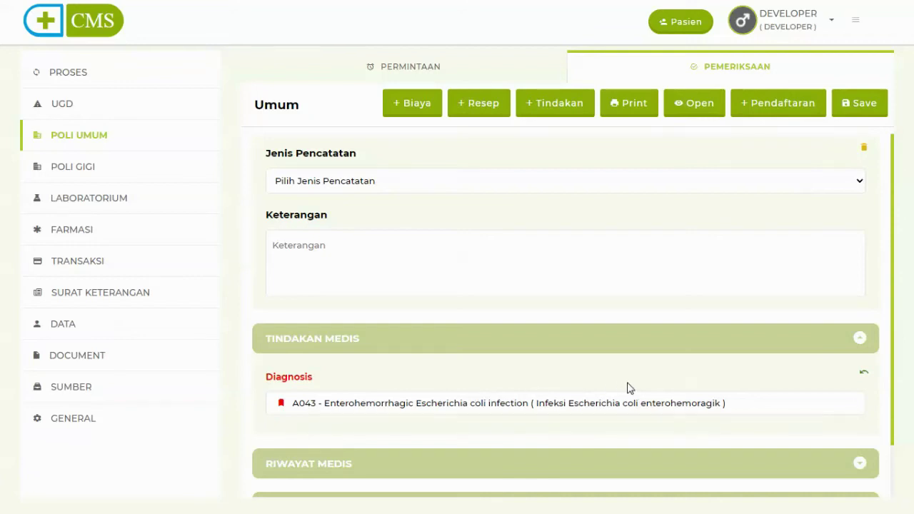
Step: Restore the deleted A043 Diagnosis entry and expand Tindakan Medis to check it
click(868, 384)
click(528, 65)
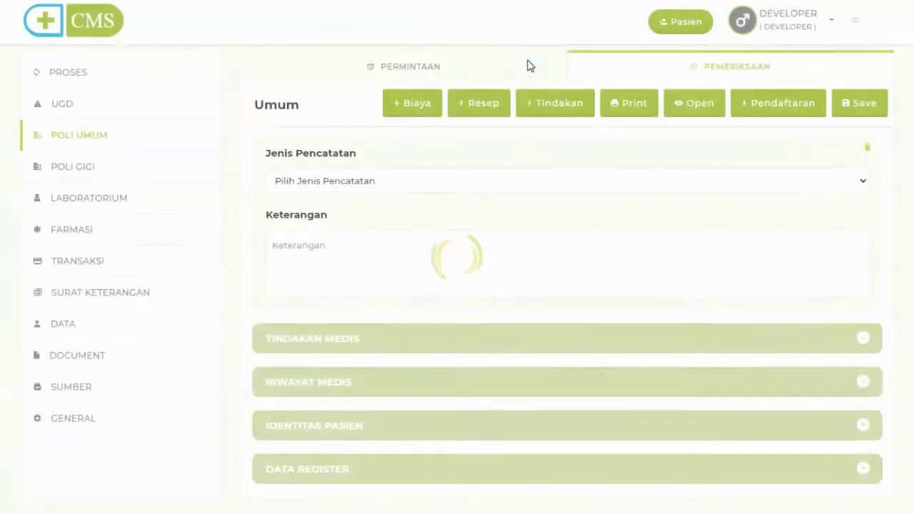
click(379, 341)
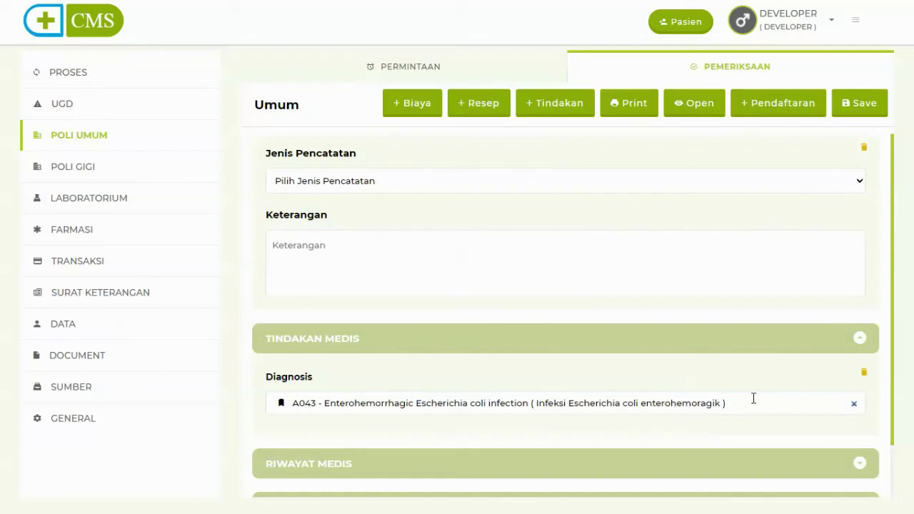
Step: Add a Diagnosis Banding ( DD ) record with the Keterangan "Lorem Ipsum", save it and check it under Tindakan Medis
click(606, 187)
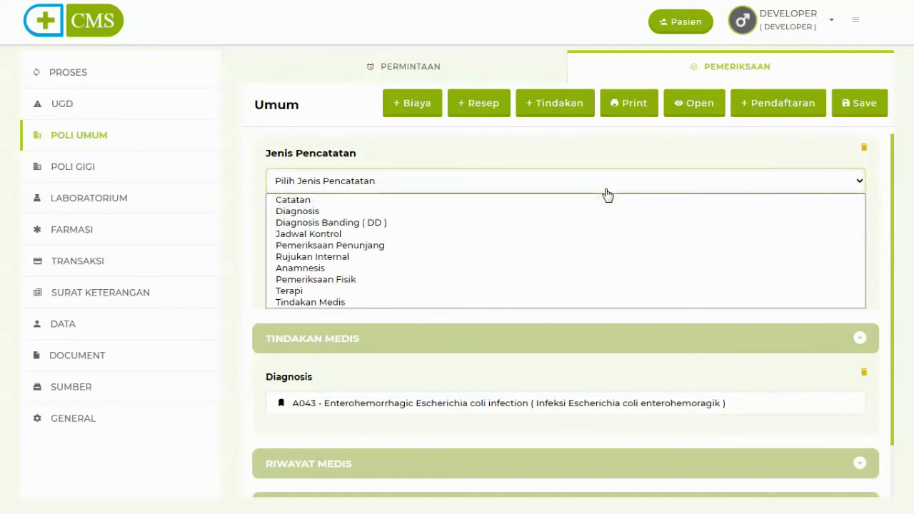
click(555, 223)
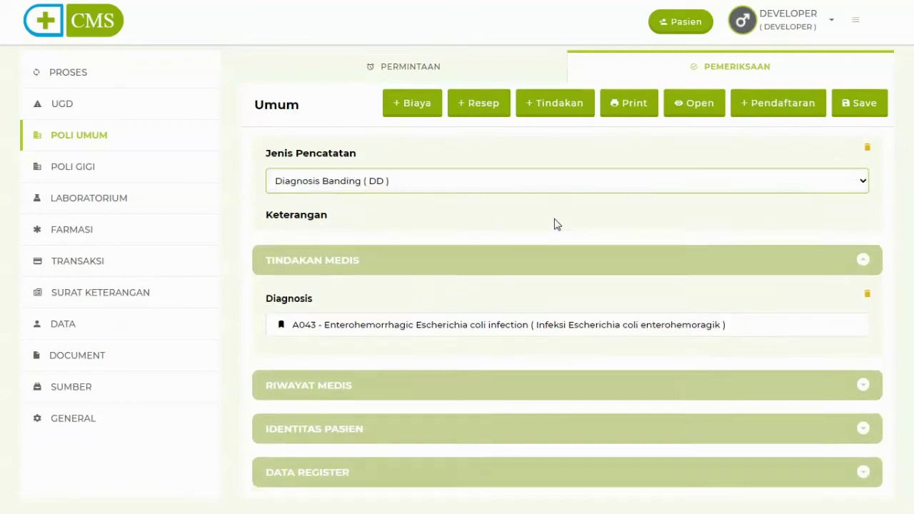
click(415, 262)
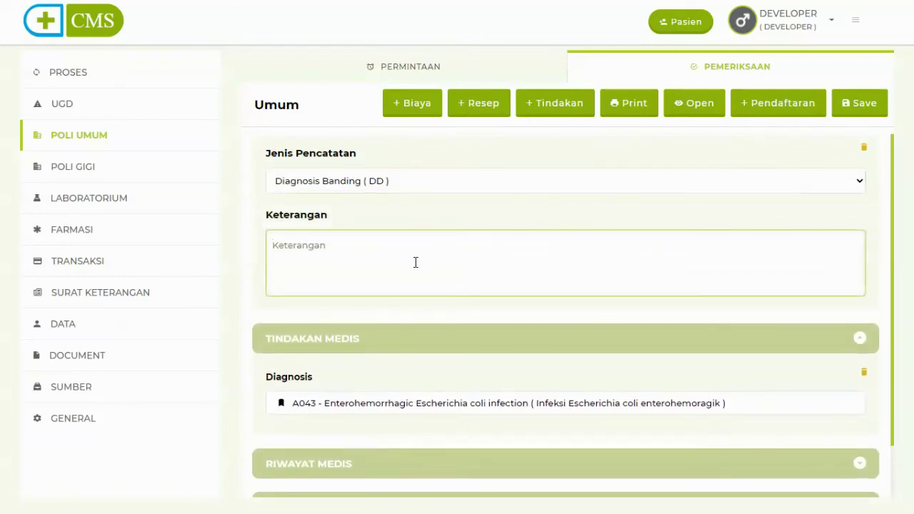
text(Lorem Ipsum)
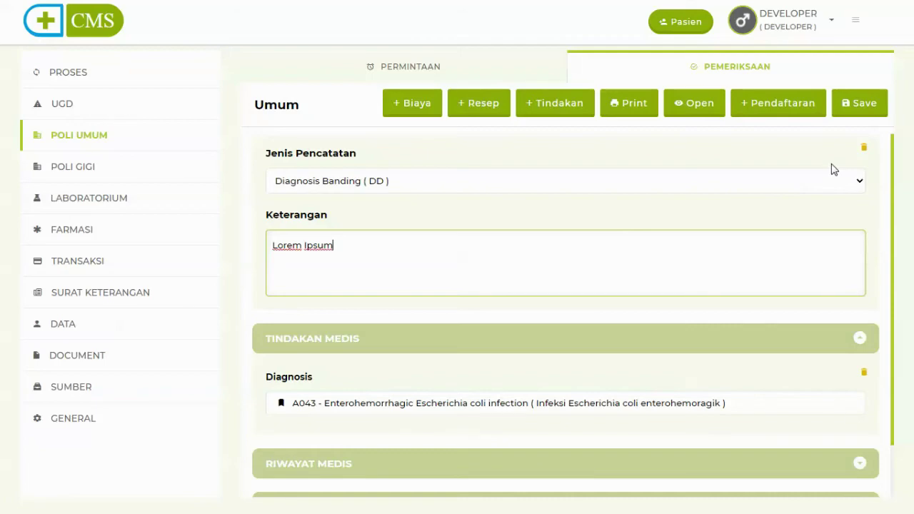
click(857, 114)
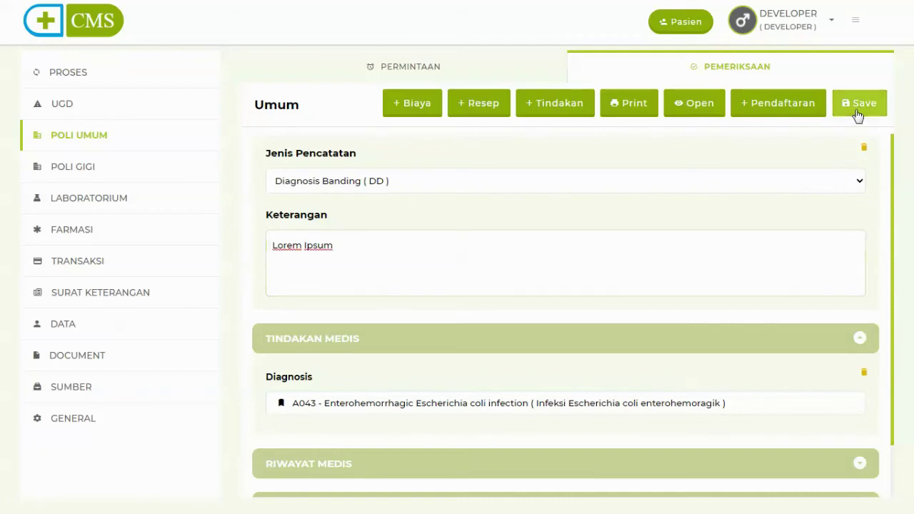
click(745, 345)
scroll(744, 344, down, 1)
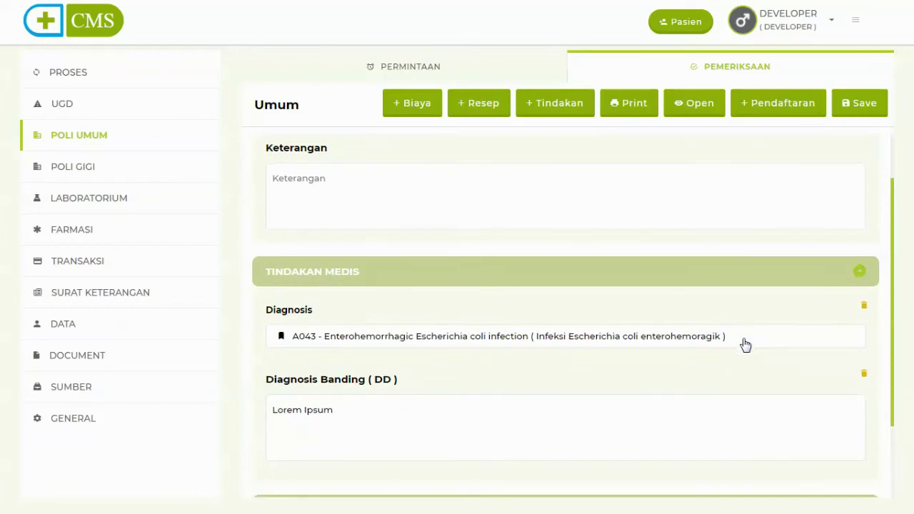
click(628, 410)
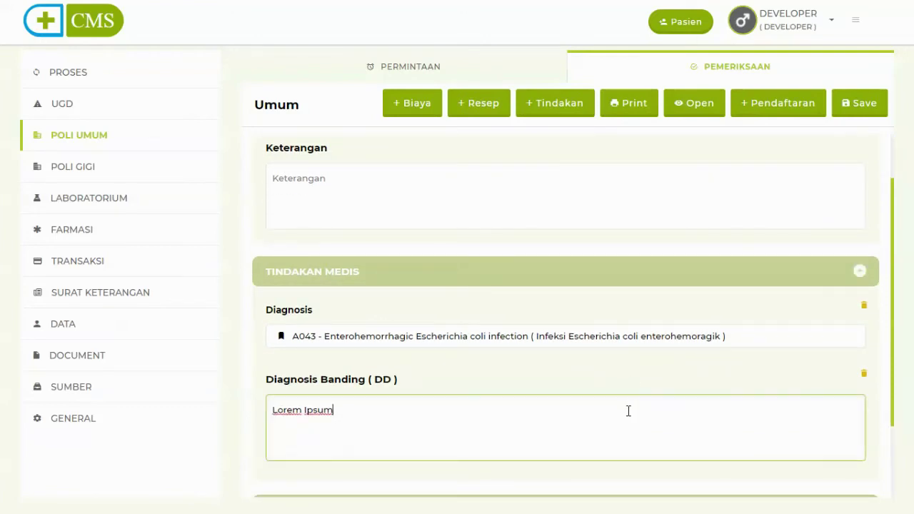
click(628, 409)
Step: Add a Jadwal Kontrol record with the Tanggal Berkunjung 09/10/2021, save it and check it under Tindakan Medis
scroll(347, 409, up, 1)
click(357, 188)
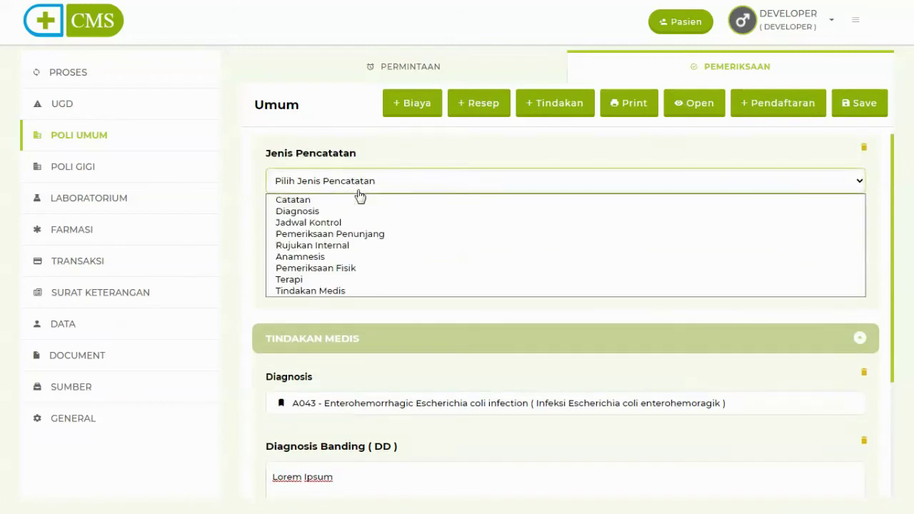
click(350, 222)
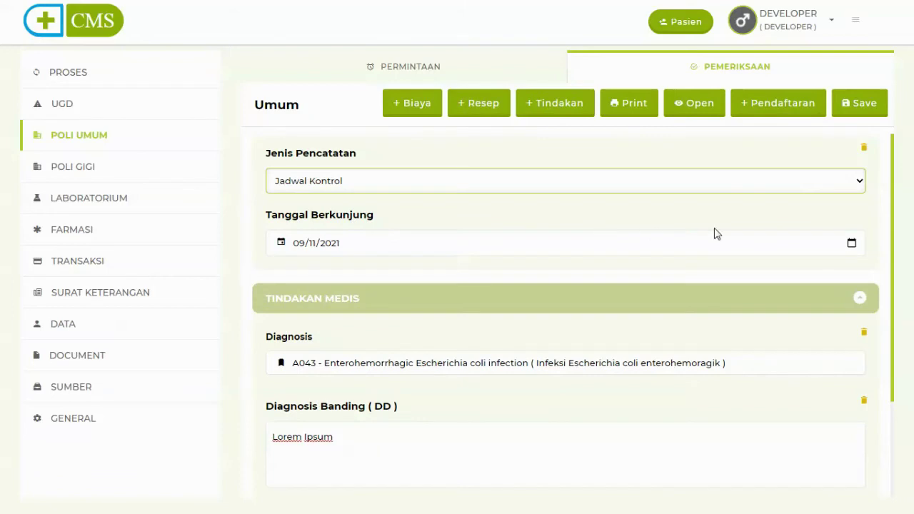
click(851, 243)
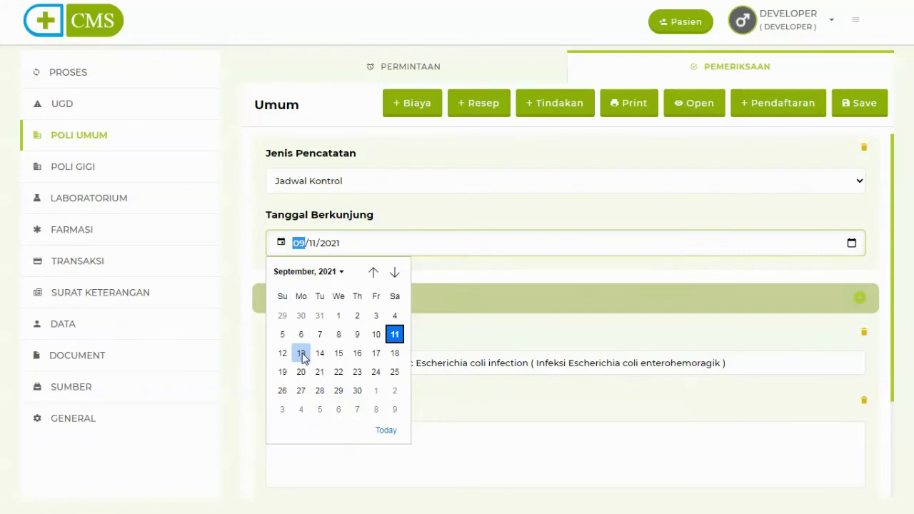
click(376, 337)
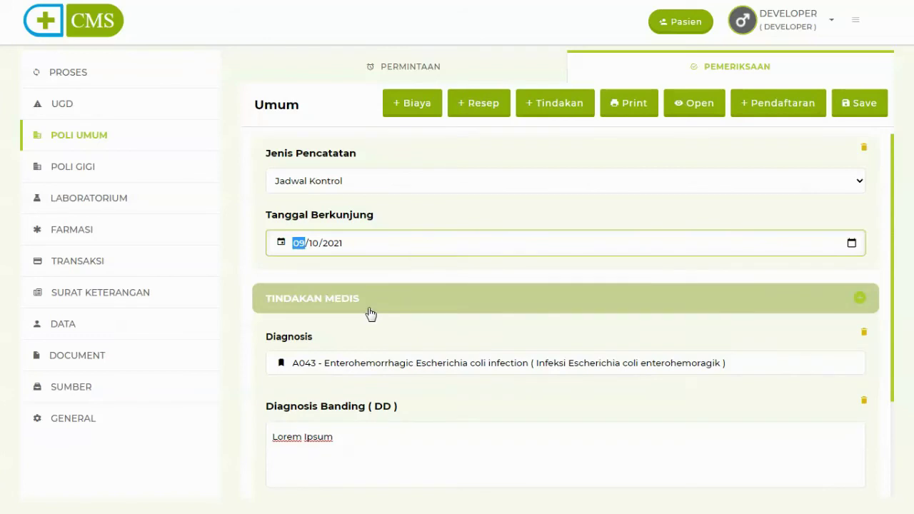
click(856, 104)
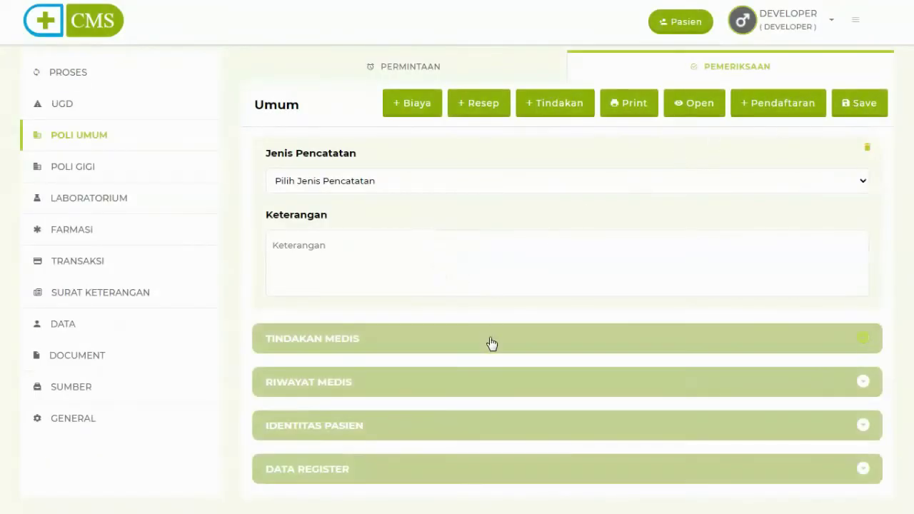
click(491, 342)
scroll(491, 343, down, 2)
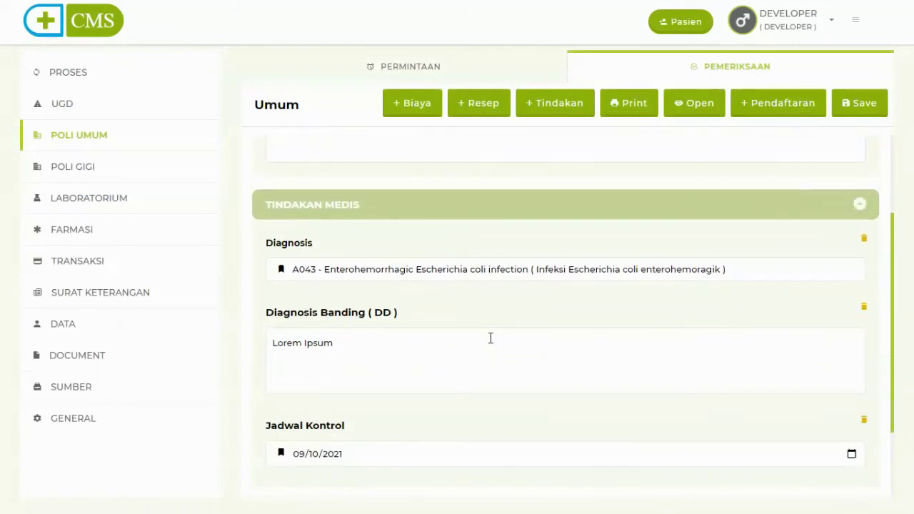
scroll(486, 339, down, 1)
scroll(511, 380, up, 1)
scroll(519, 375, down, 1)
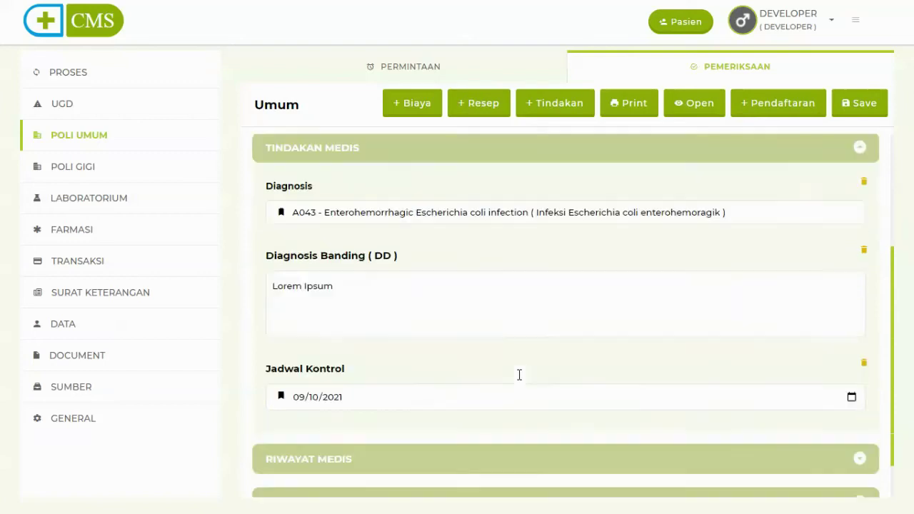
Step: Set the Jenis Pencatatan of a new examination record to Rujukan Internal
scroll(518, 377, up, 3)
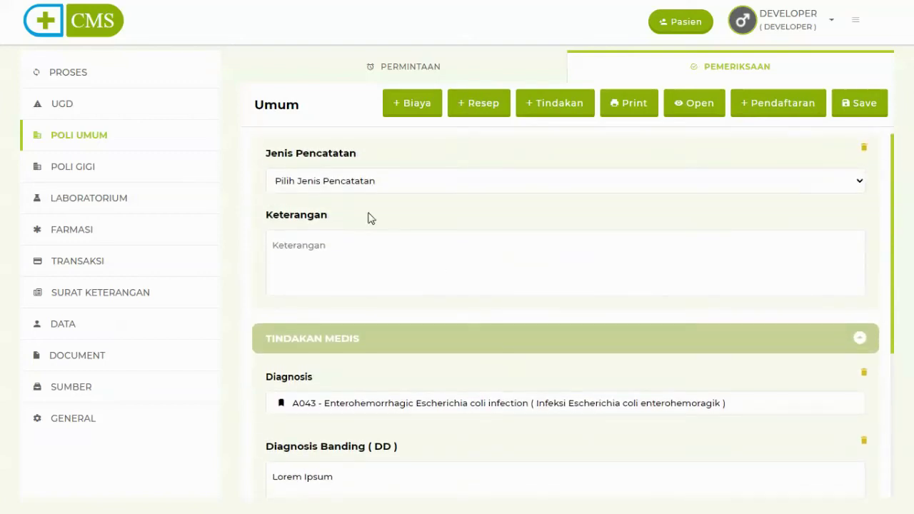
click(332, 181)
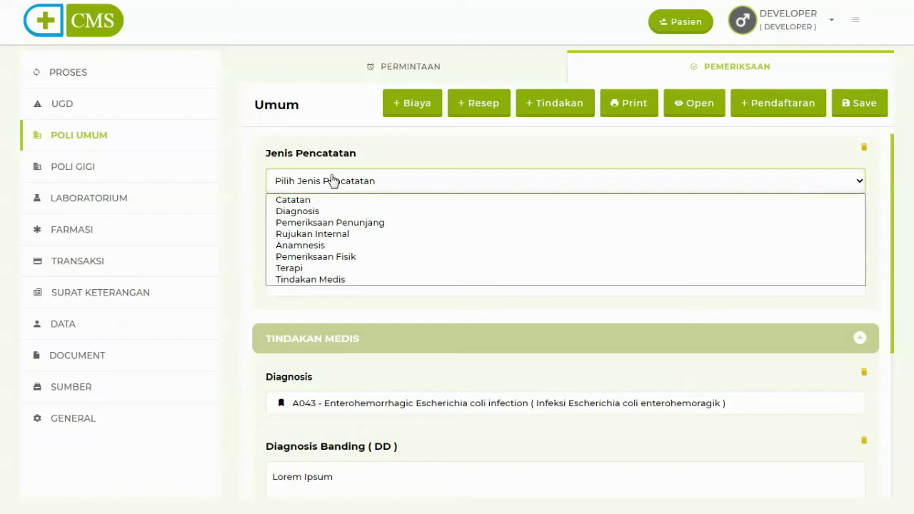
key(ctrl)
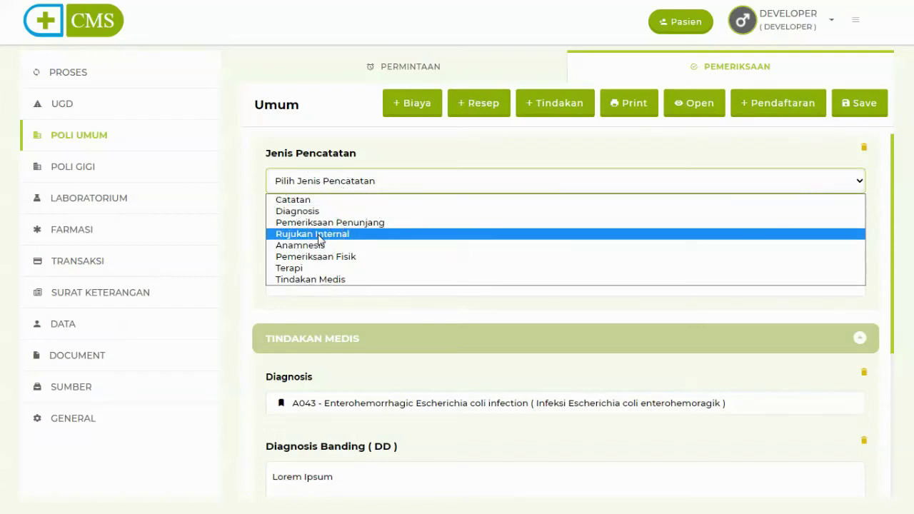
key(ctrl)
key(ctrl)
key(ctrl)
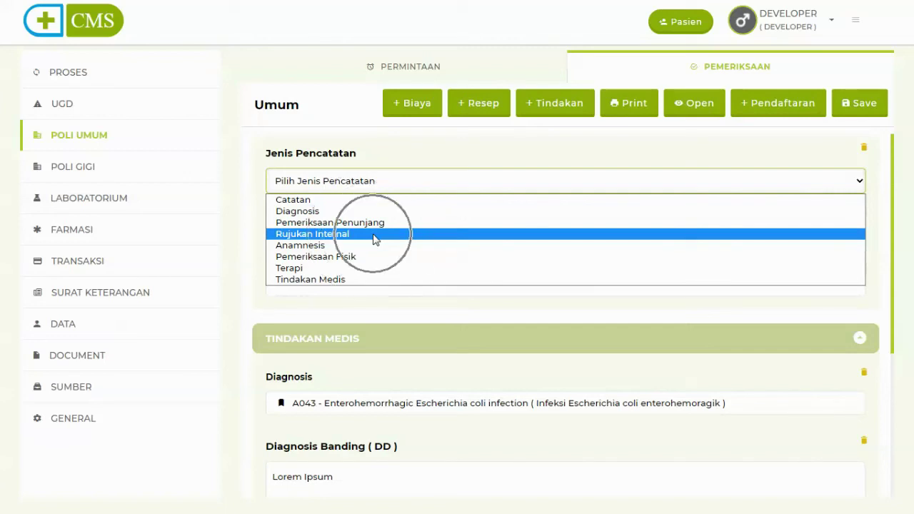
key(ctrl)
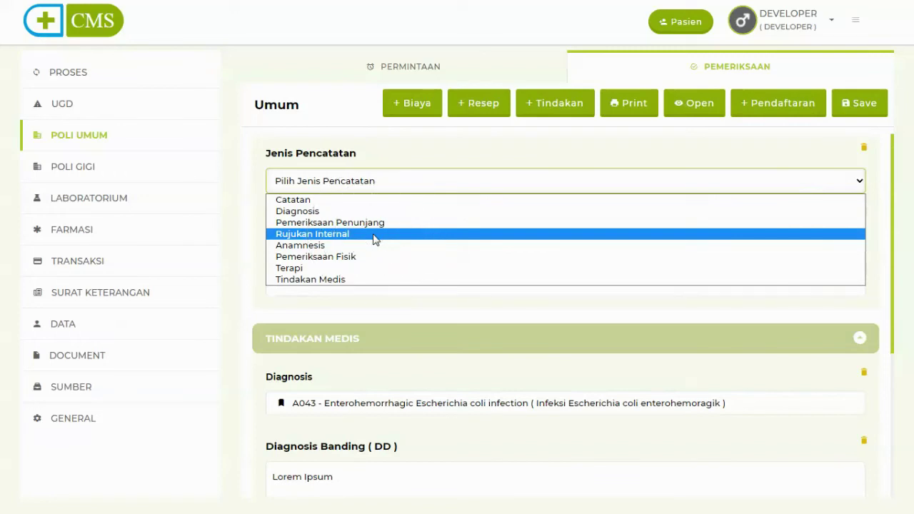
key(ctrl)
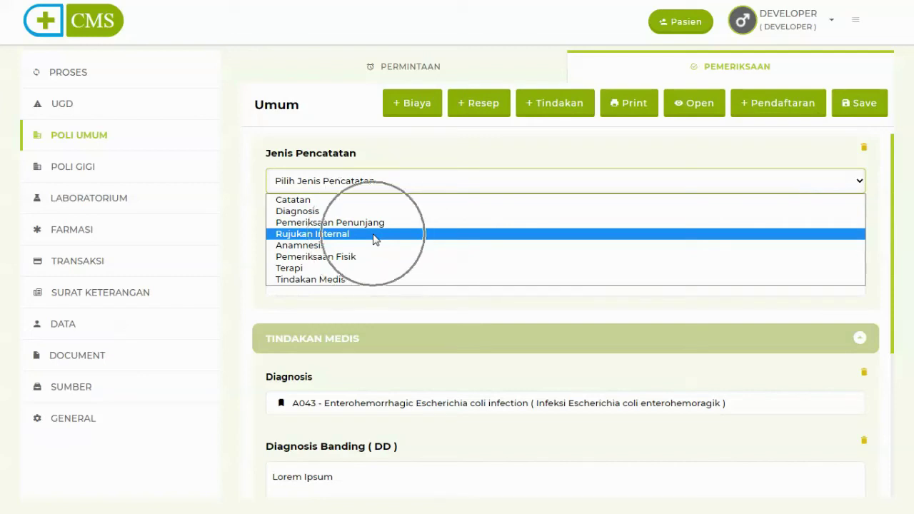
click(374, 236)
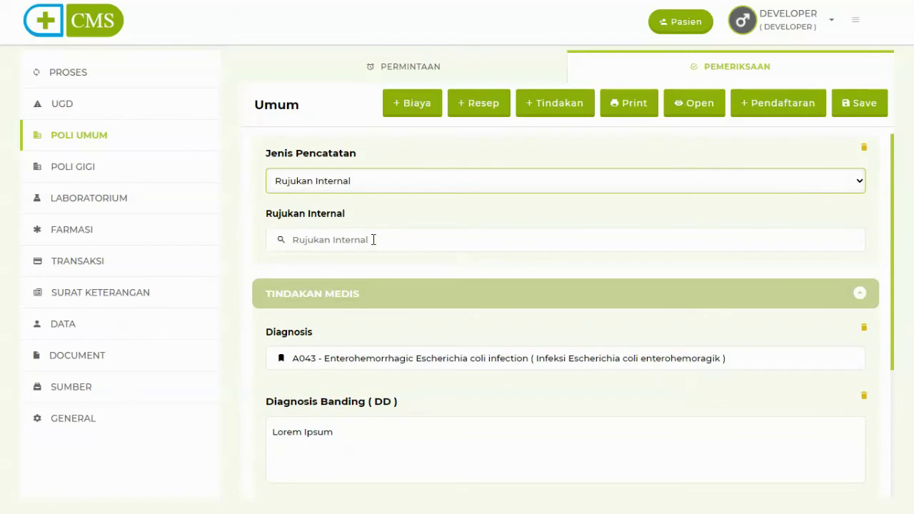
Step: Search the internal referral targets for "poli gigi", choose the Poli Gigi dentist and save the record
click(372, 239)
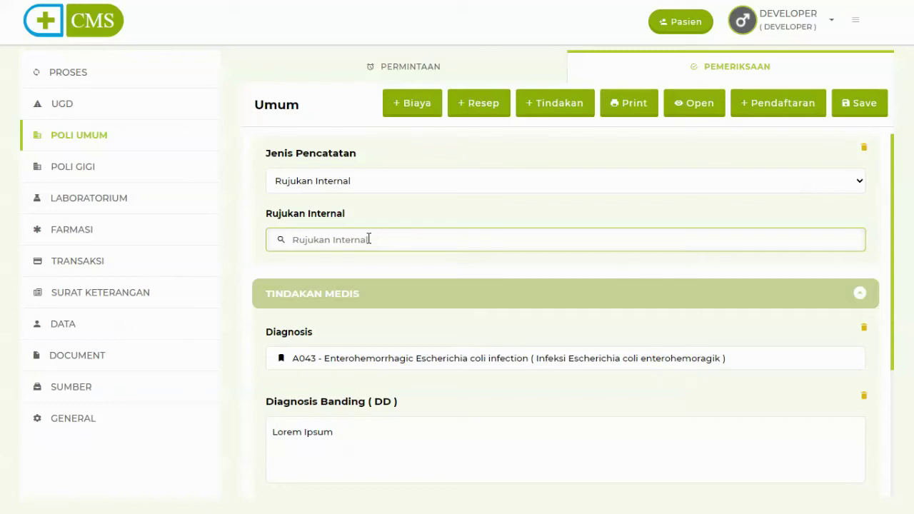
text(poli gigi)
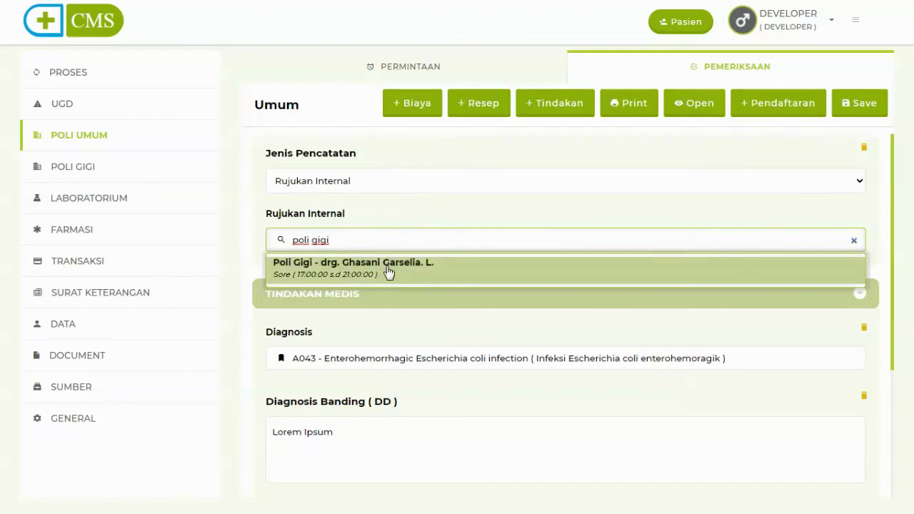
key(ctrl)
key(ctrl)
click(402, 282)
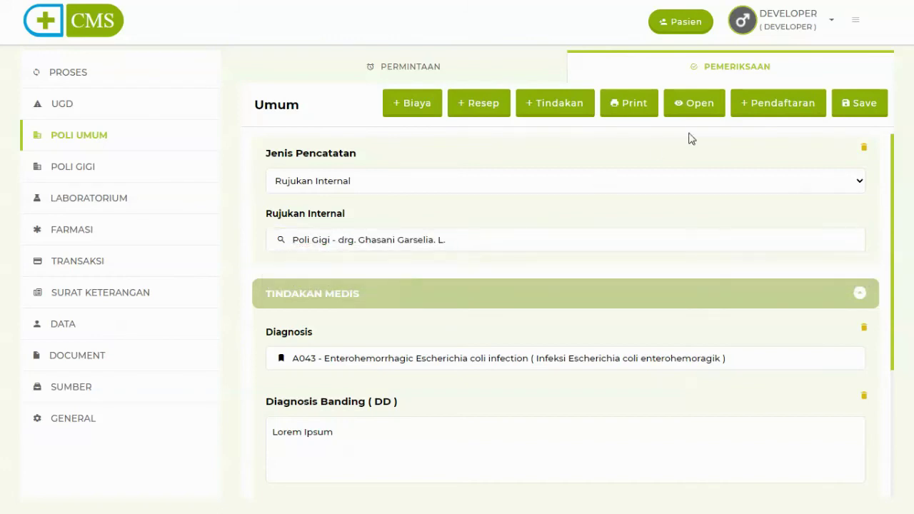
click(851, 119)
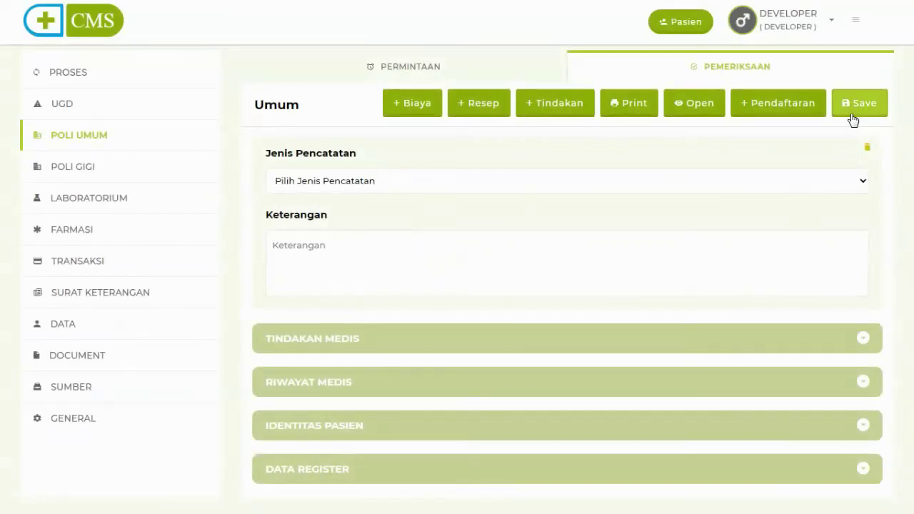
Step: Expand Tindakan Medis to check the saved Rujukan Internal entry and collapse the section again
click(783, 348)
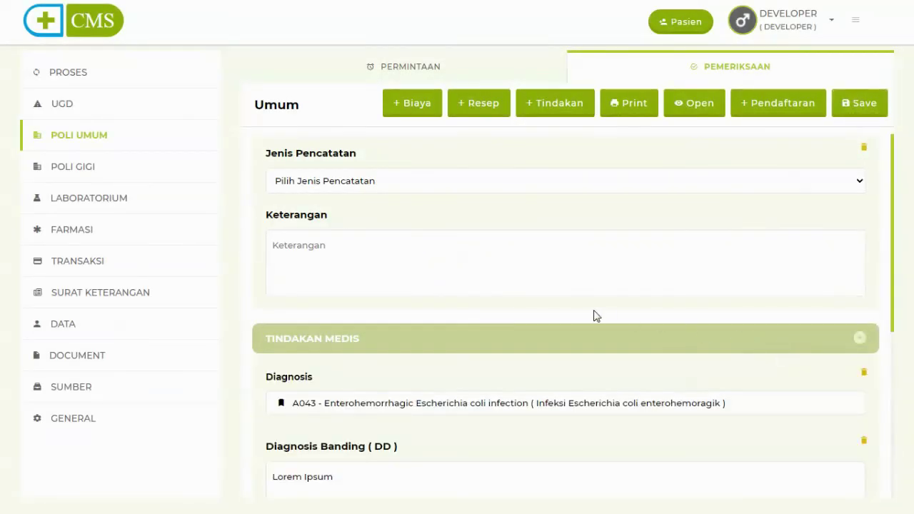
scroll(594, 316, down, 4)
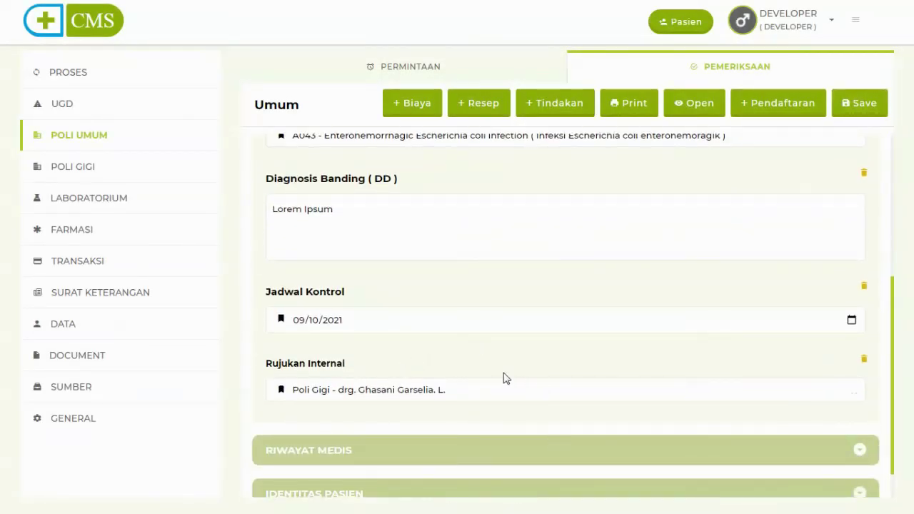
key(Print)
drag(257, 350, 461, 409)
scroll(480, 365, up, 5)
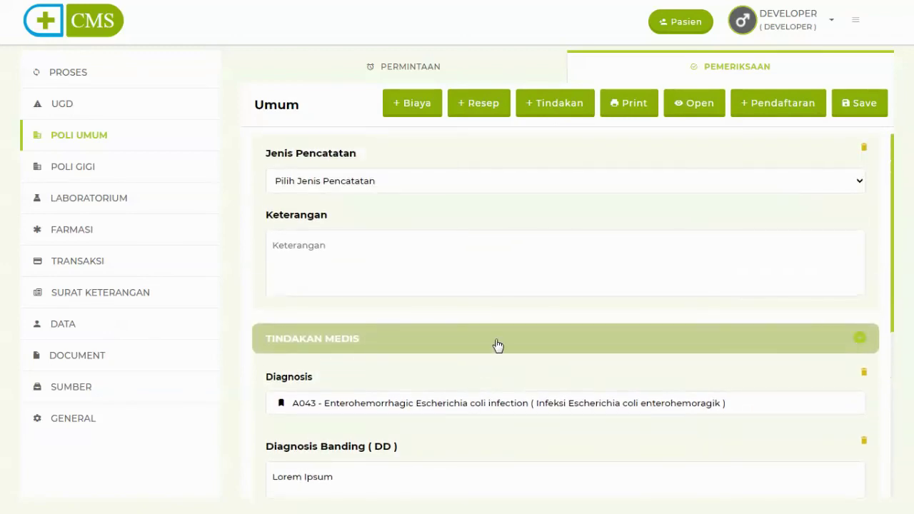
click(496, 343)
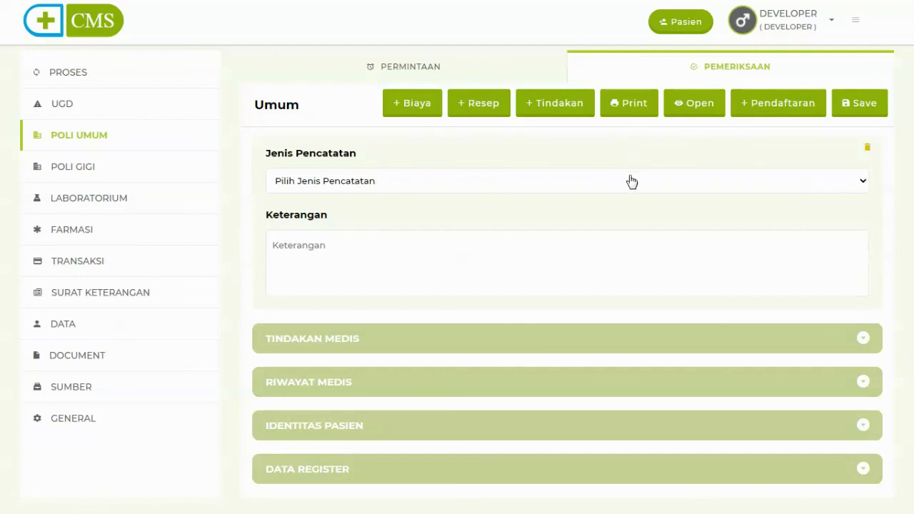
Step: Open the printable Document Riwayat Medis and examine its patient data, registration details, Catatan Medis and Riwayat Medis tables
click(642, 115)
scroll(640, 178, down, 3)
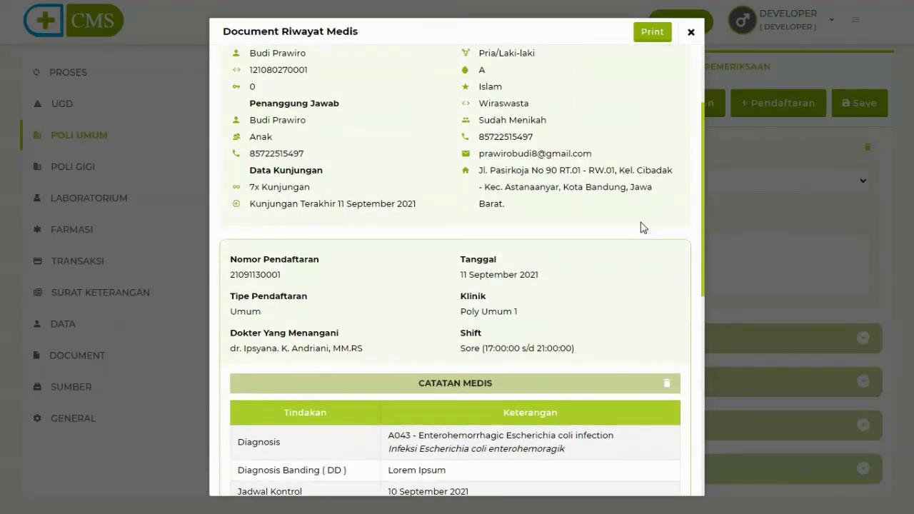
scroll(642, 227, down, 3)
scroll(491, 230, down, 4)
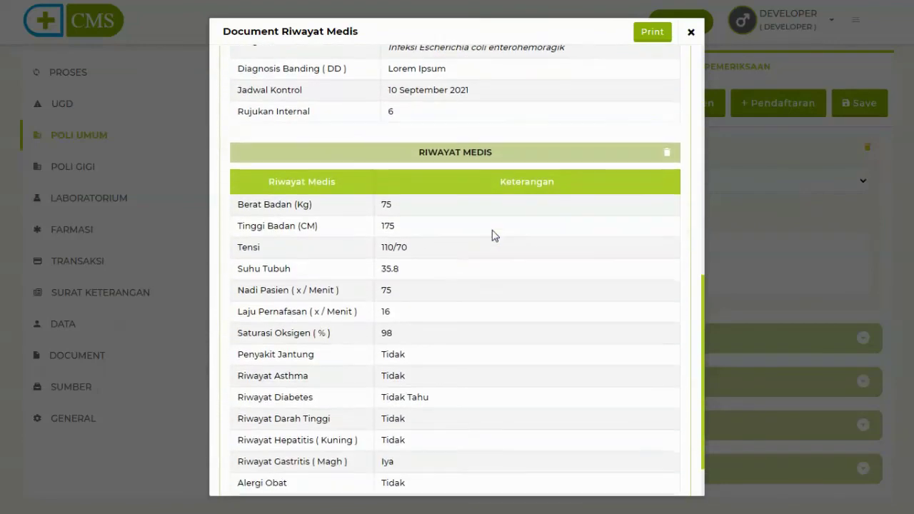
scroll(491, 281, up, 3)
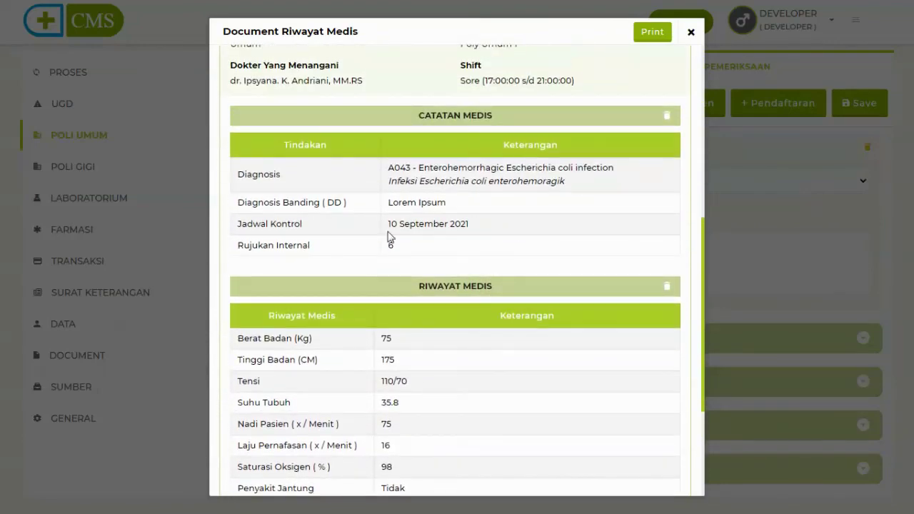
scroll(378, 285, down, 3)
scroll(373, 300, up, 3)
scroll(605, 192, up, 4)
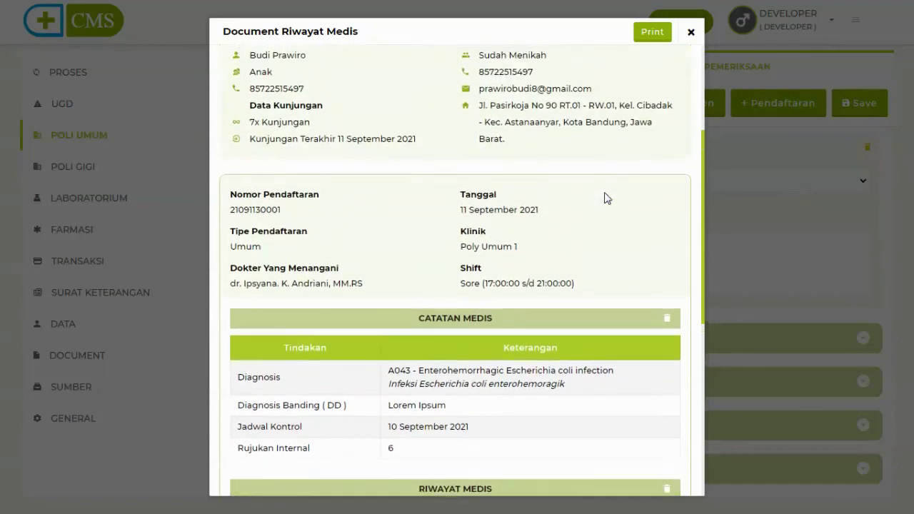
scroll(605, 198, up, 4)
scroll(605, 199, down, 8)
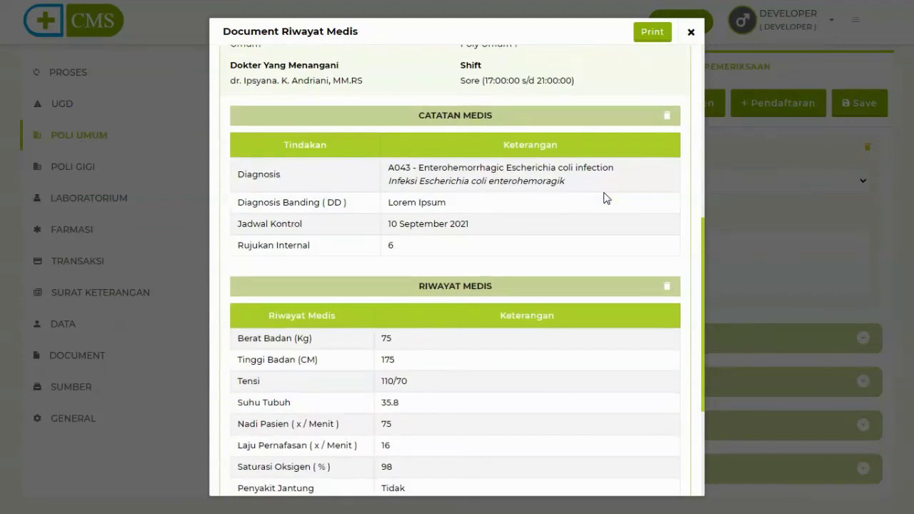
scroll(603, 198, down, 1)
scroll(603, 198, up, 4)
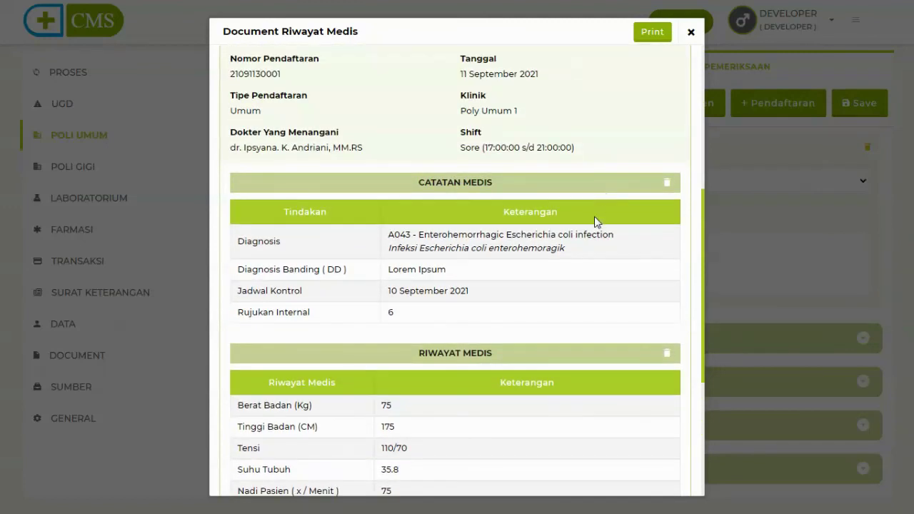
scroll(597, 221, up, 5)
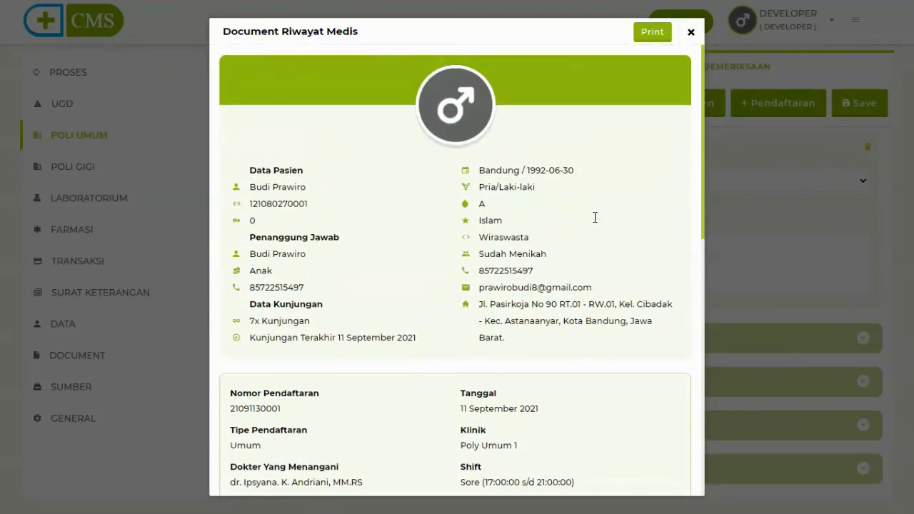
scroll(594, 219, down, 1)
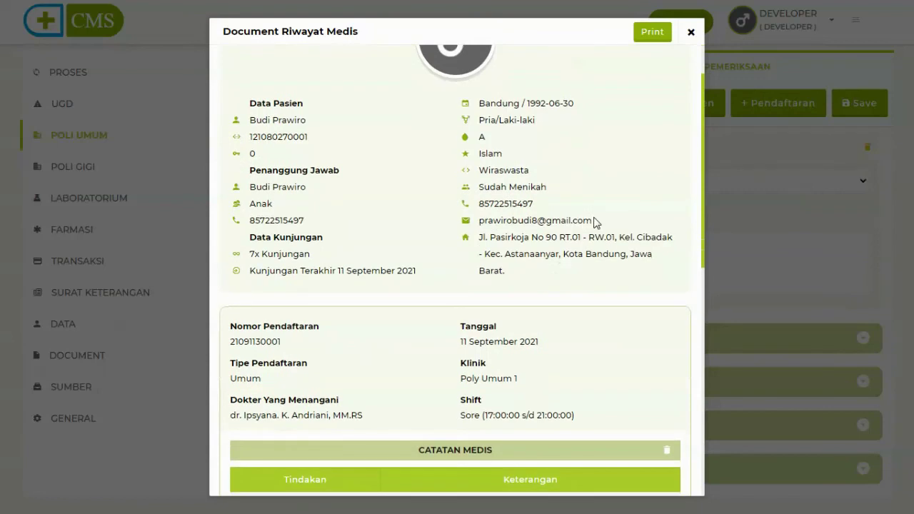
scroll(594, 222, down, 3)
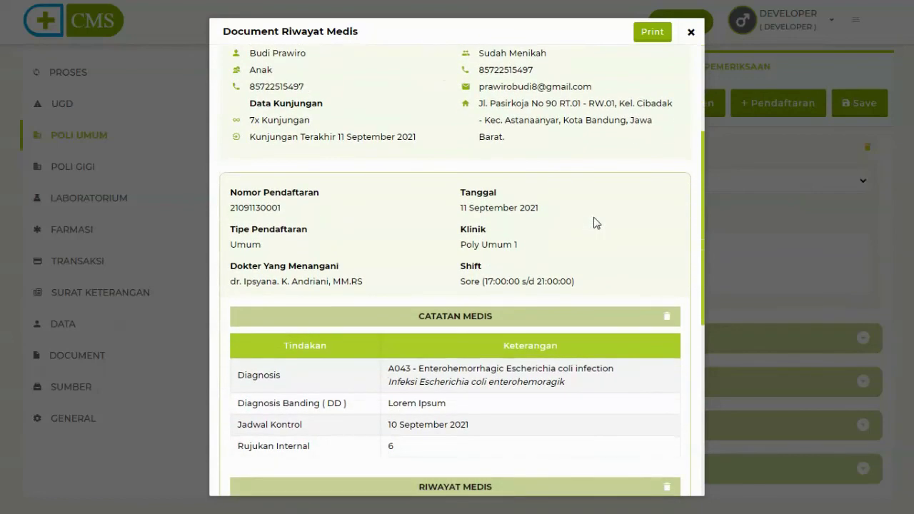
scroll(595, 221, down, 3)
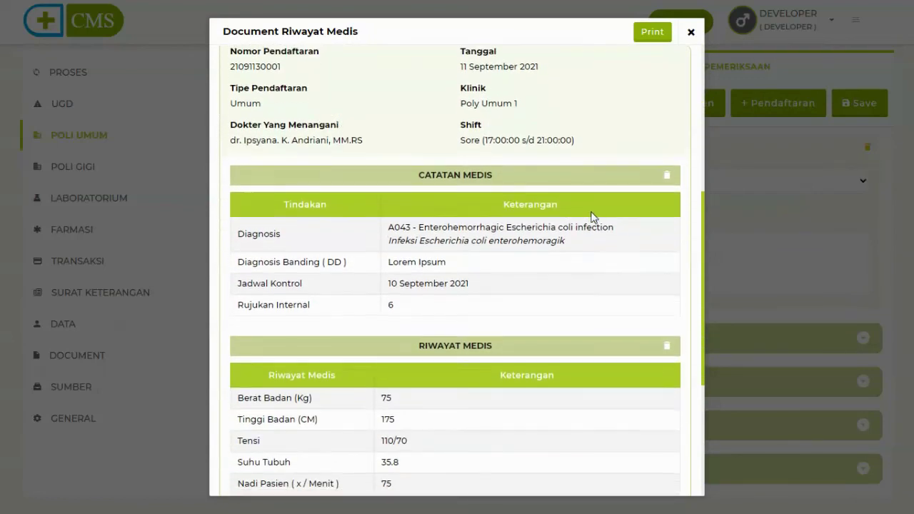
scroll(591, 217, down, 2)
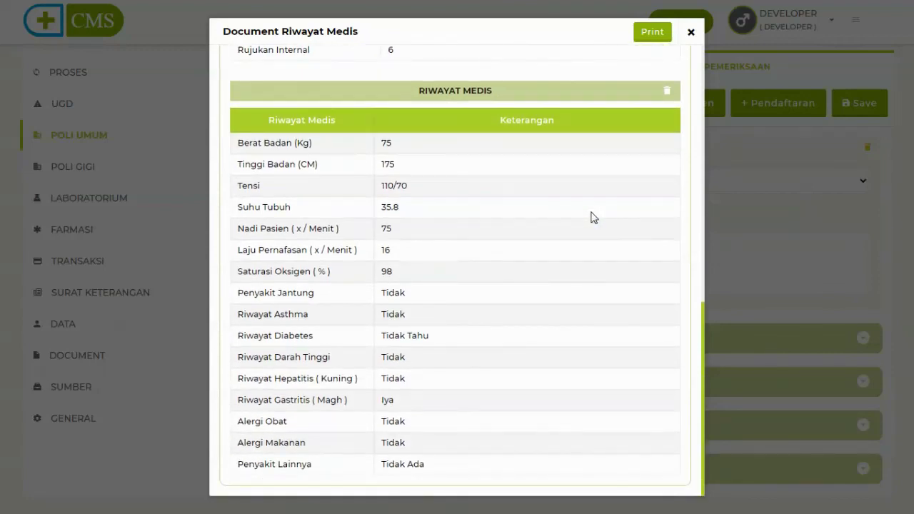
scroll(591, 218, up, 5)
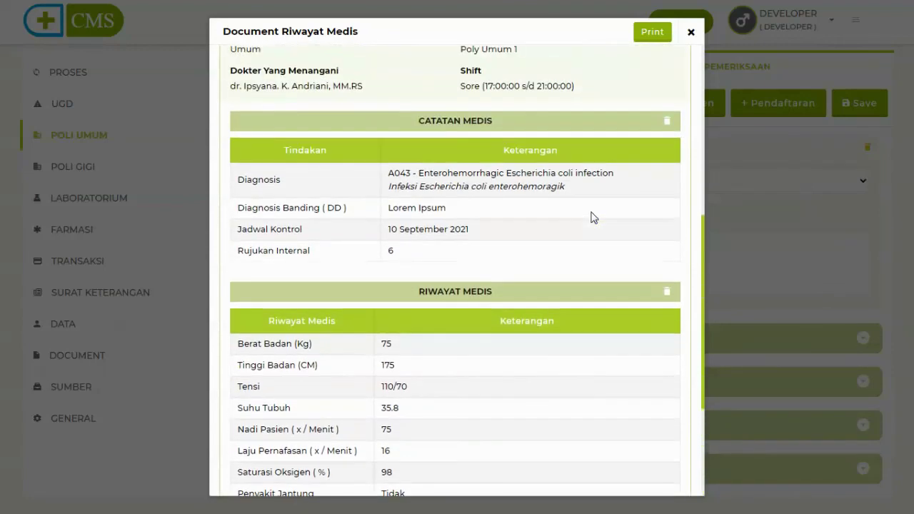
scroll(591, 217, up, 4)
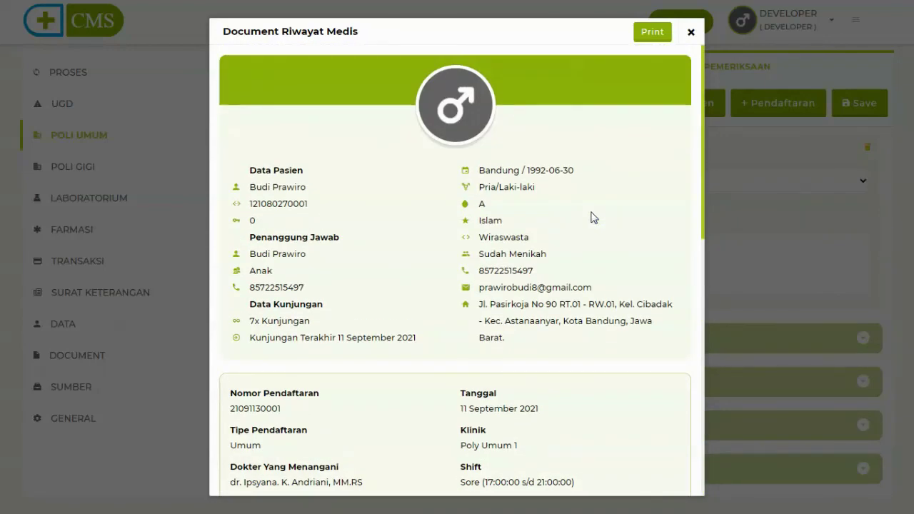